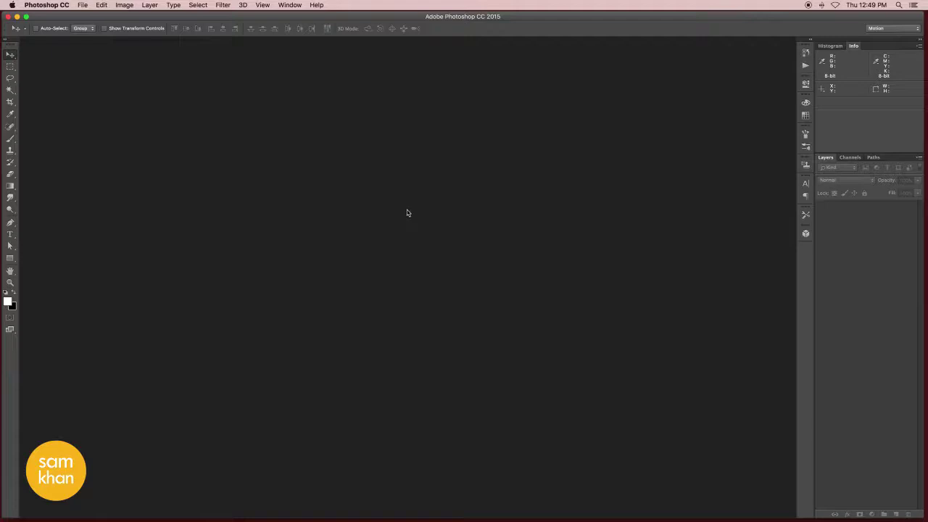
Open shutterstock_180890486.jpg, the backflipping dancer photo, from the input folder.
left_click(83, 6)
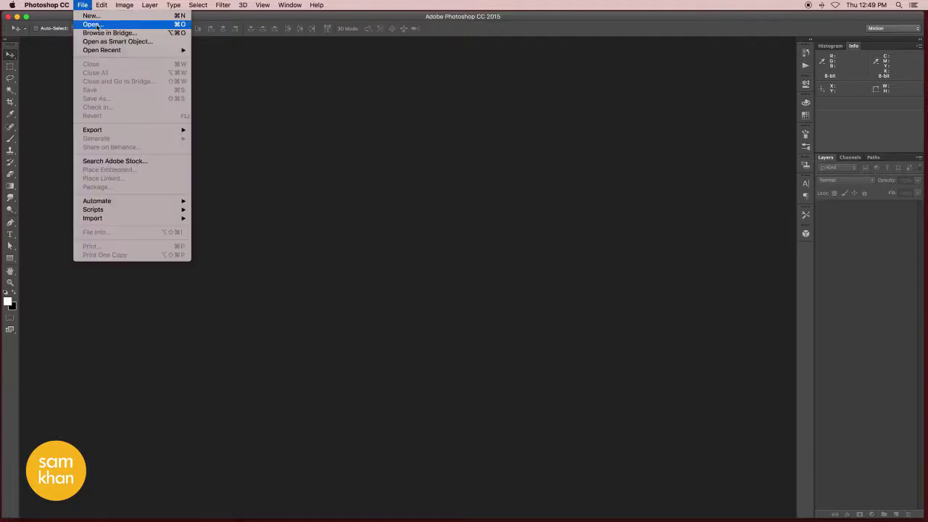
left_click(121, 26)
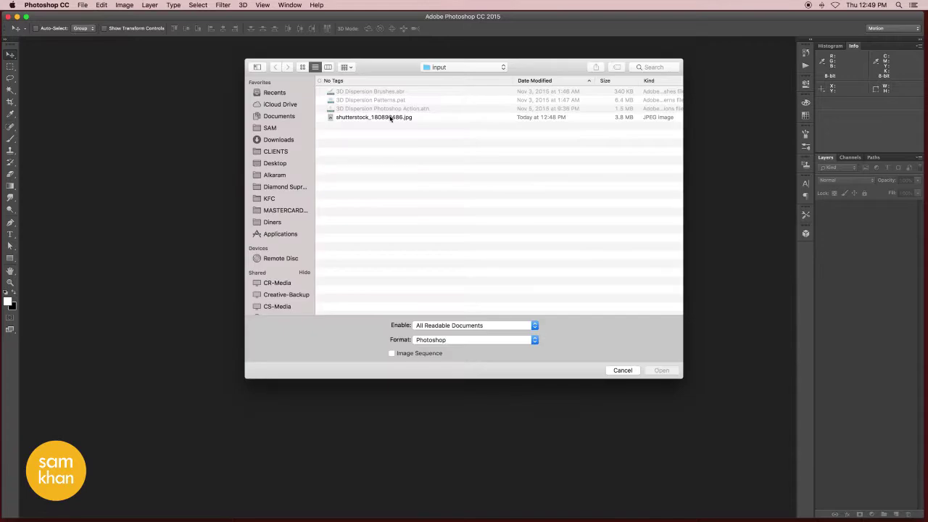
left_click(391, 119)
left_click(657, 371)
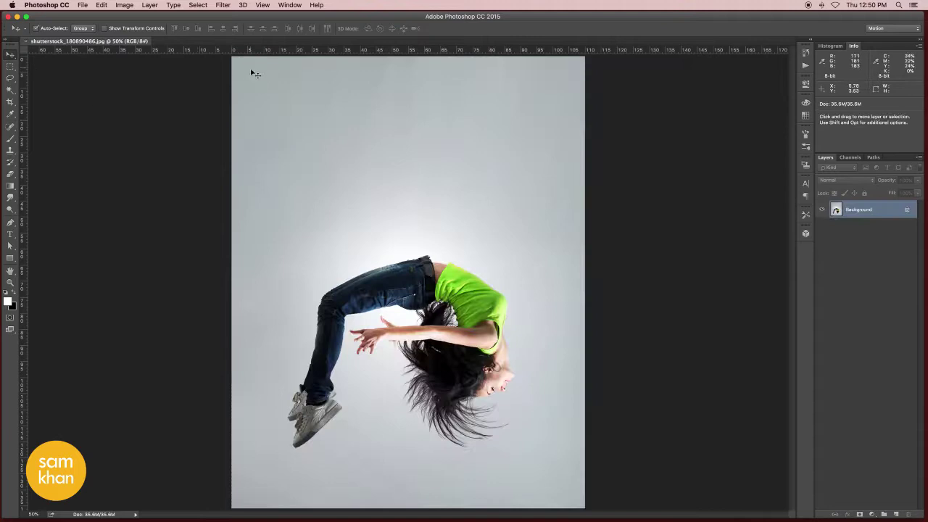
Hide the rulers and confirm the image mode is 8 Bits/Channel RGB.
key("ctrl+r")
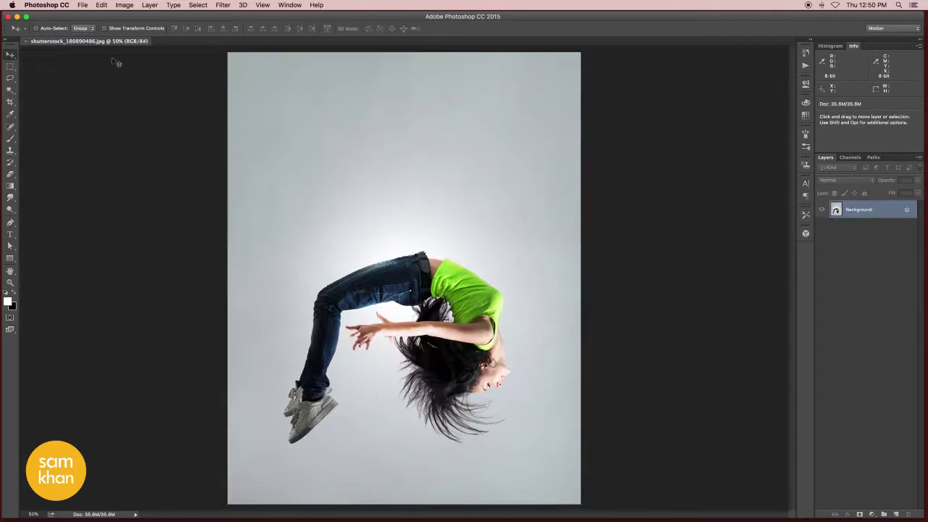
left_click(125, 5)
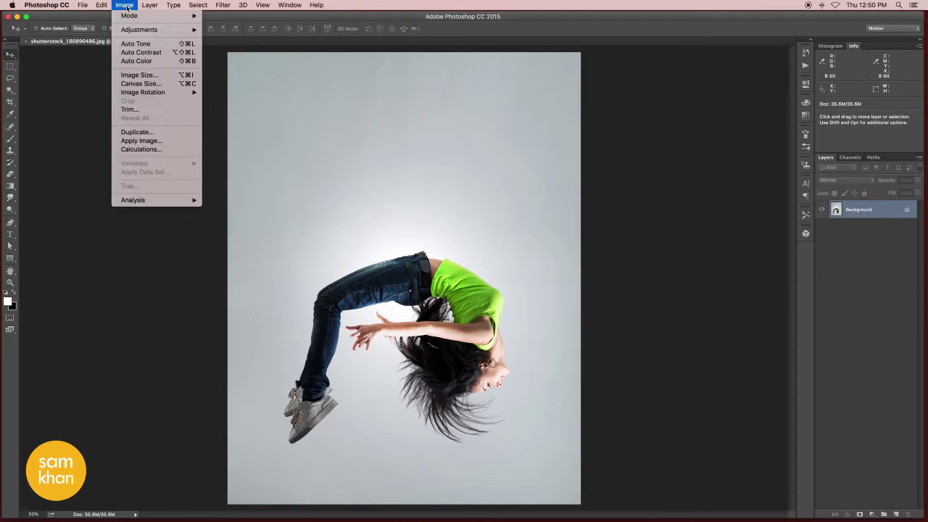
mouse_move(130, 15)
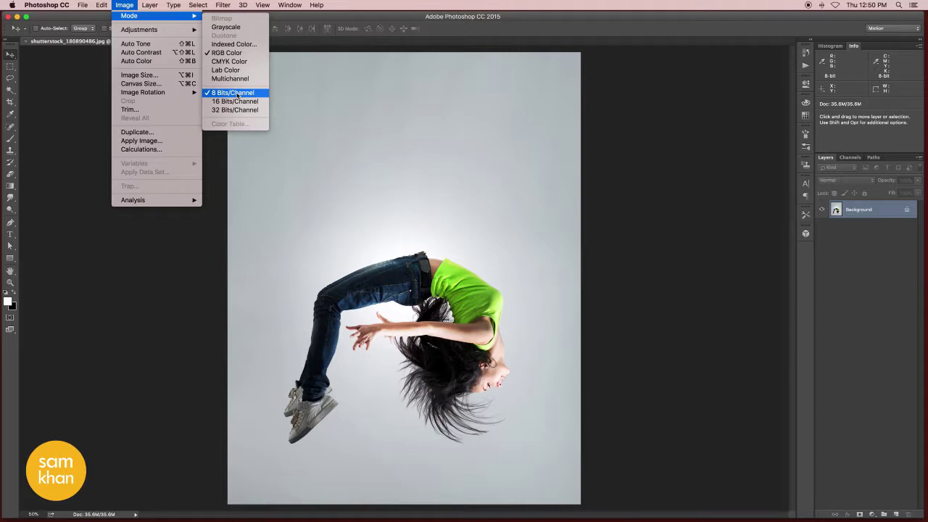
left_click(260, 93)
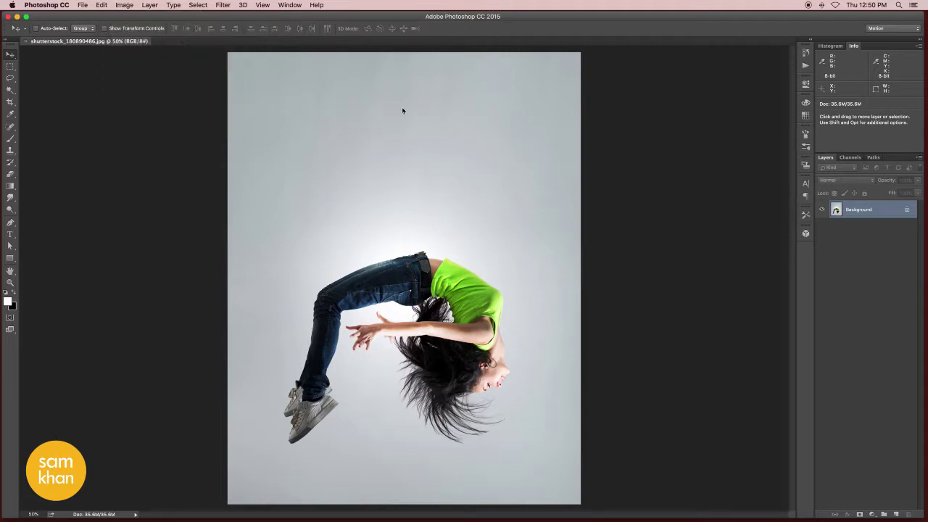
Confirm Layers Panel Options with the smallest thumbnails showing the entire document.
left_click(919, 158)
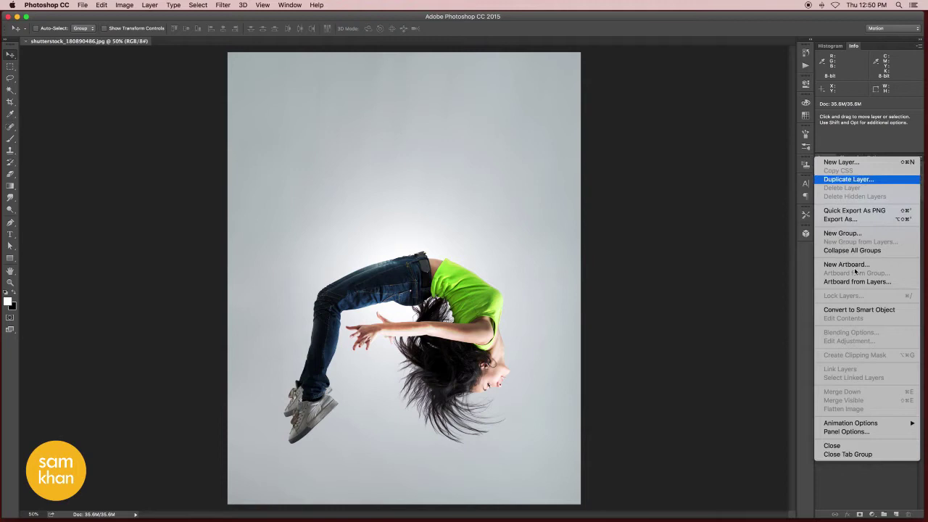
left_click(855, 433)
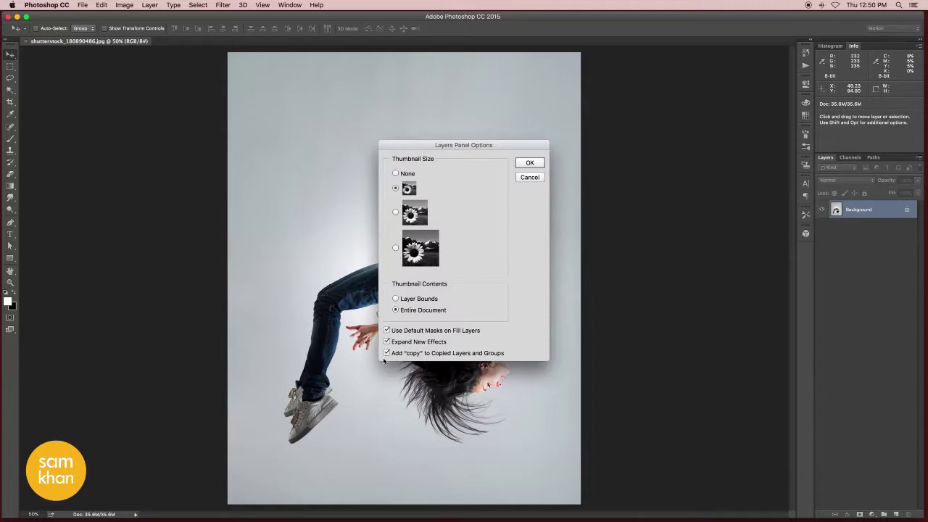
left_click(528, 164)
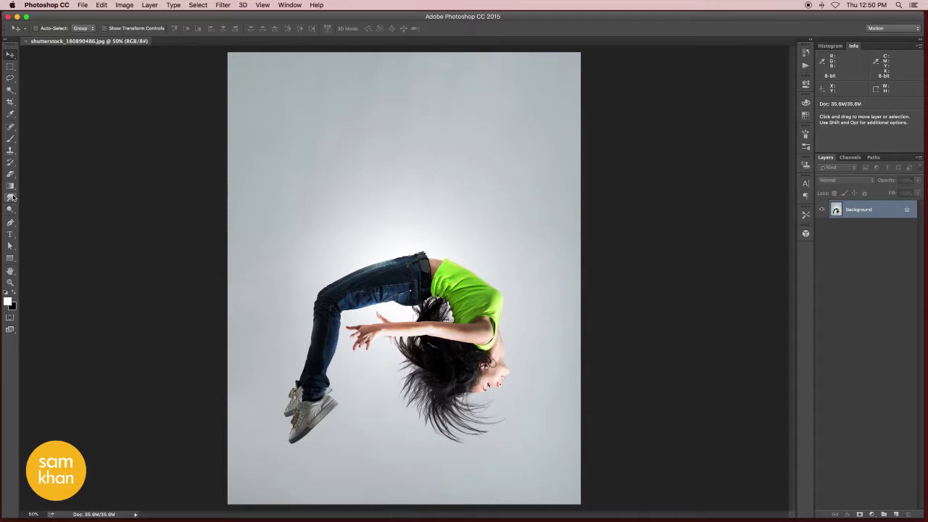
Add a new empty layer above Background named 'area'.
left_click(896, 514)
left_click(896, 514)
type("area")
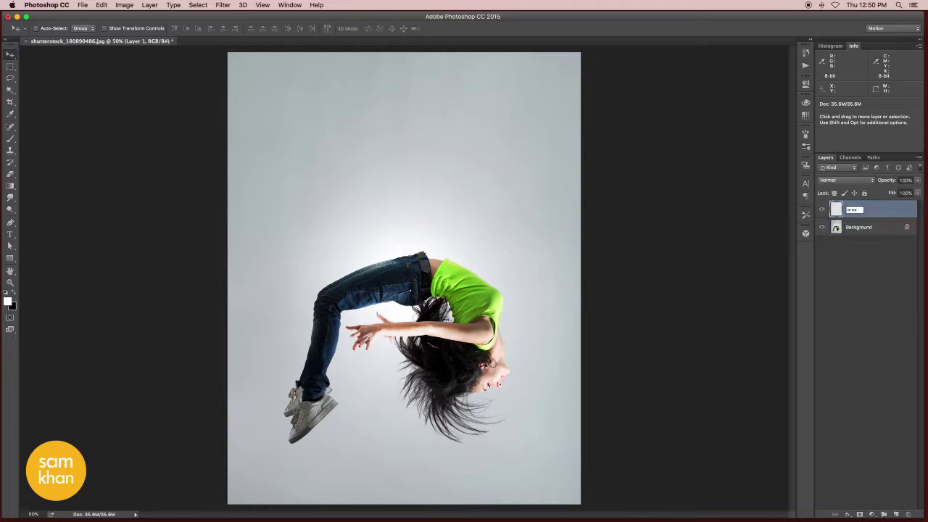
key("Return")
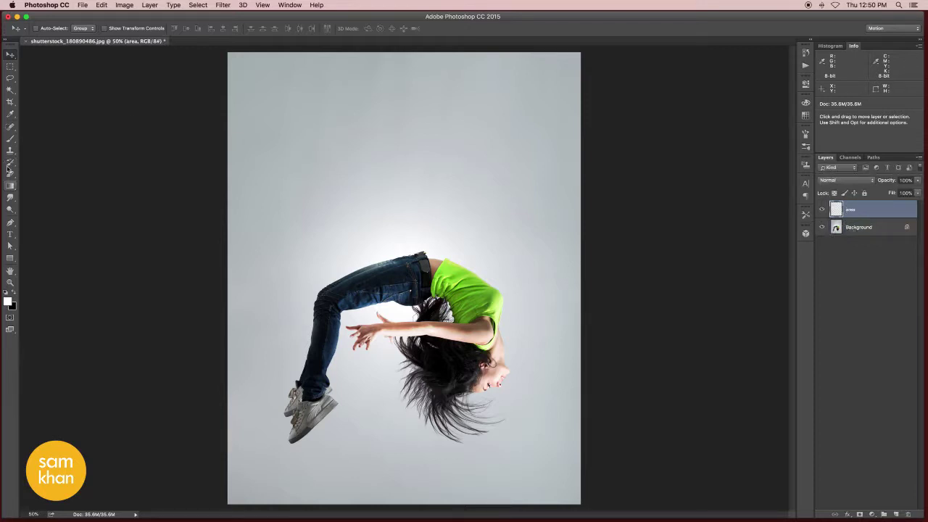
Switch to the Brush tool and shrink it to a 251 px soft brush with 0% hardness.
key("b")
left_click_drag(400, 208, 298, 208)
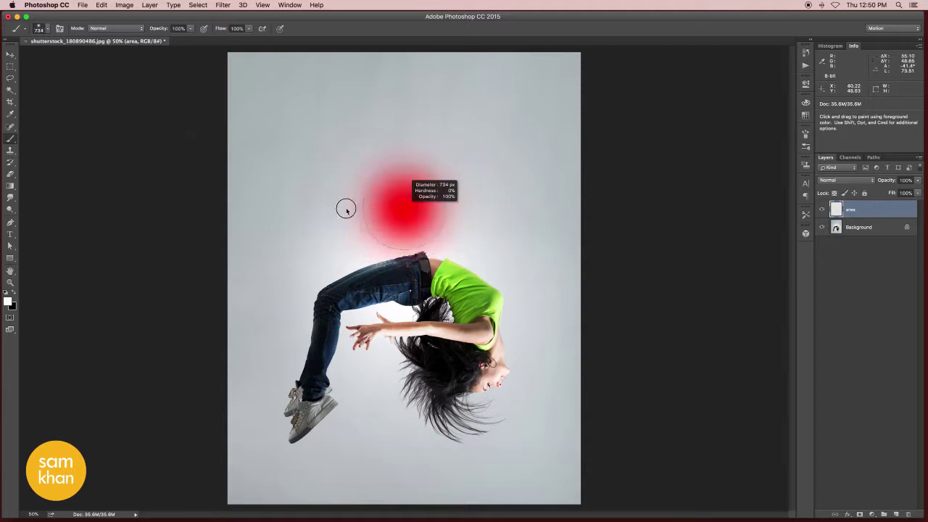
left_click(47, 29)
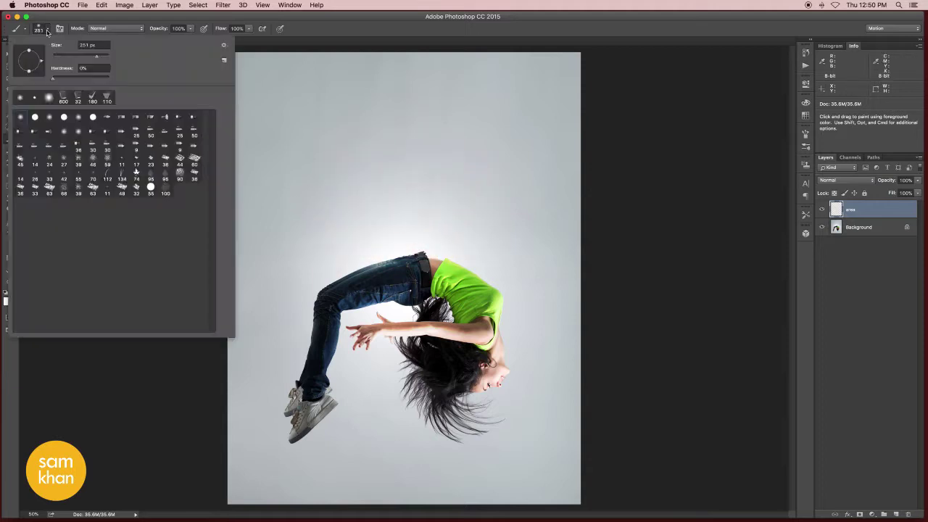
left_click(101, 5)
mouse_move(144, 283)
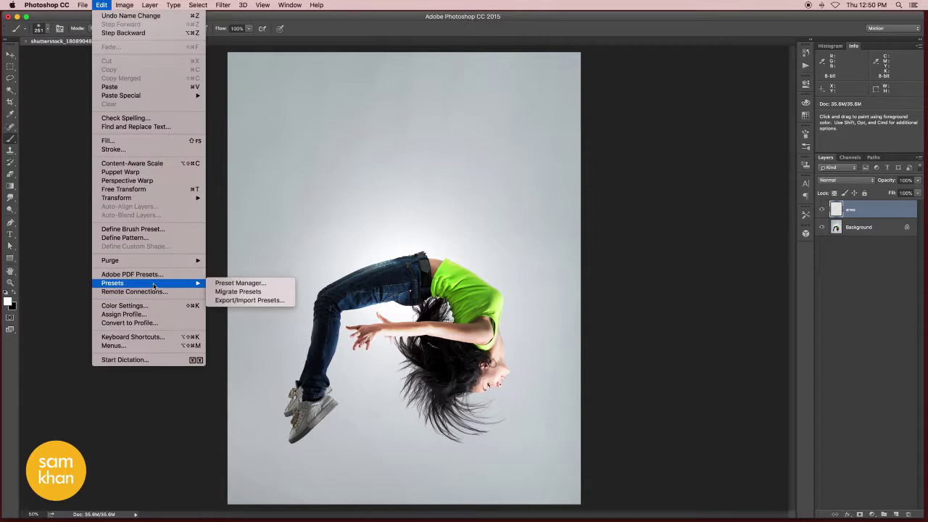
Load 3D Dispersion Brushes.abr through the Preset Manager.
left_click(275, 284)
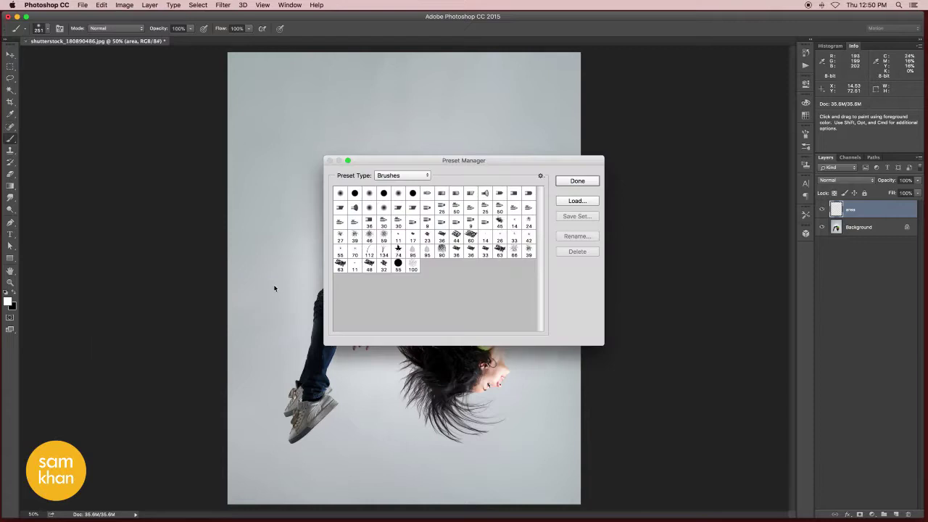
left_click(573, 201)
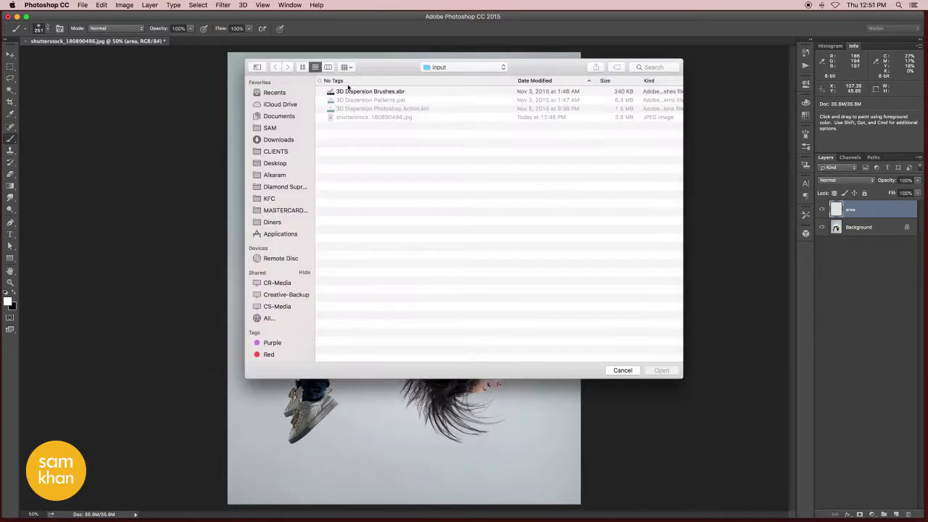
left_click(374, 92)
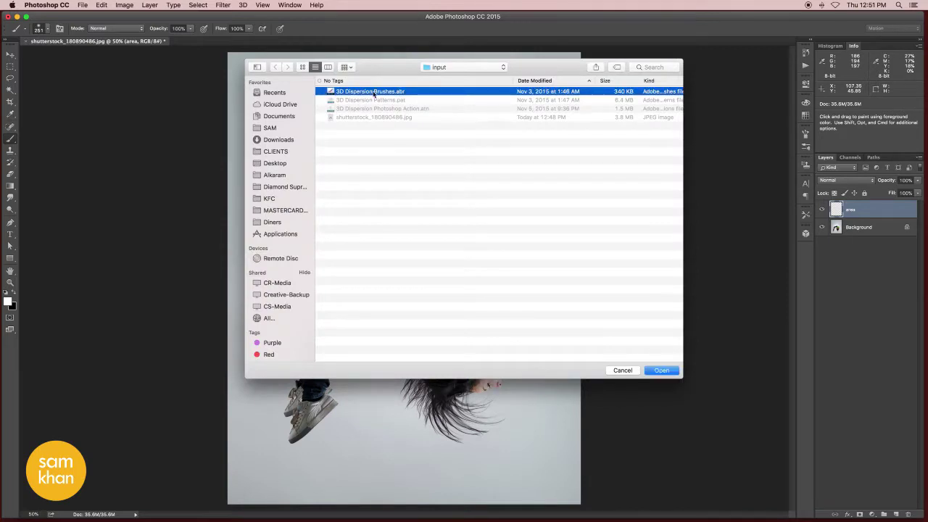
left_click(663, 370)
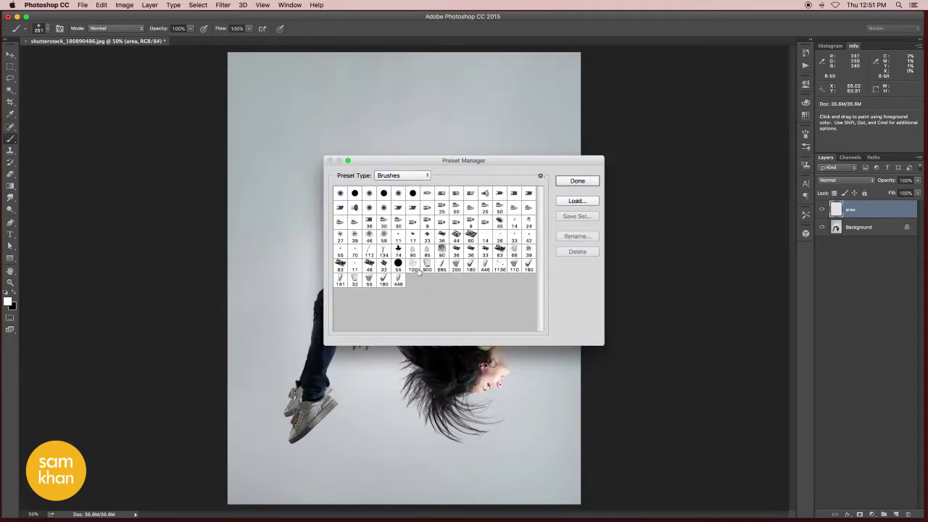
Load 3D Dispersion Patterns.pat as pattern presets and close the Preset Manager.
left_click(400, 175)
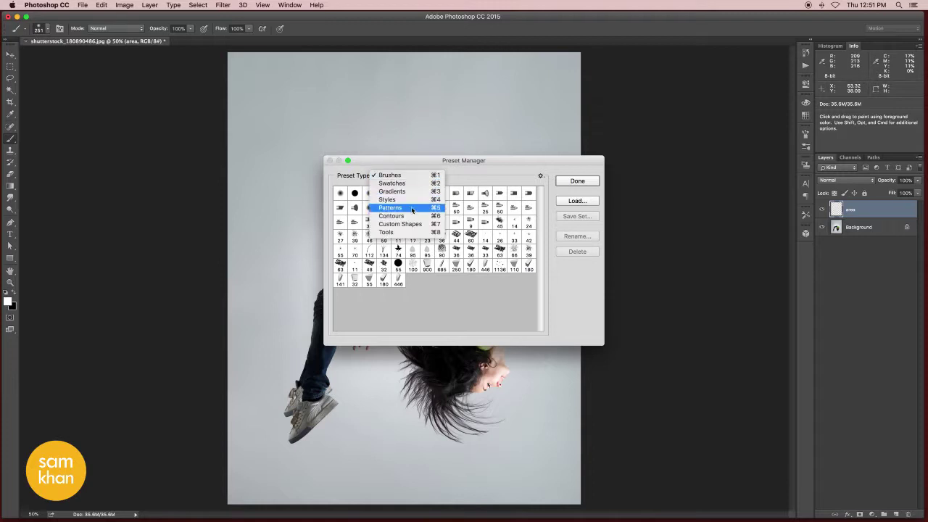
left_click(413, 209)
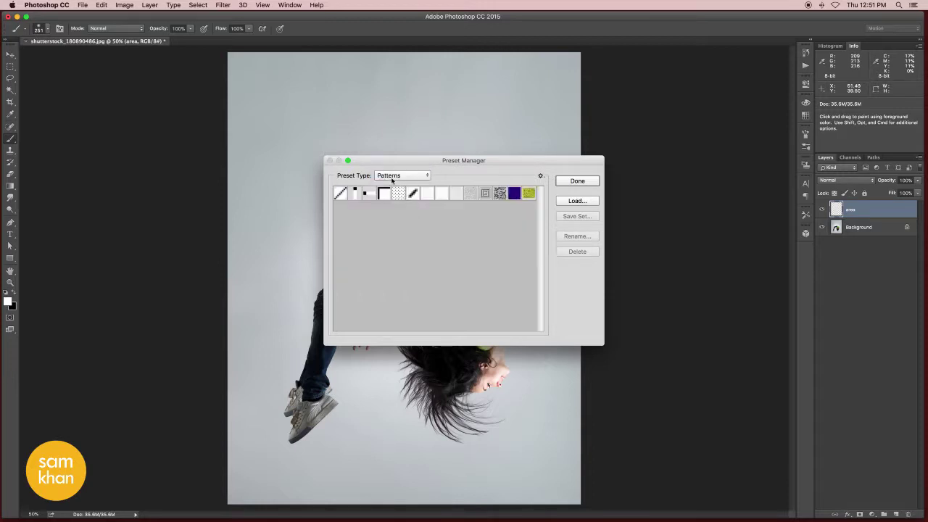
left_click(577, 201)
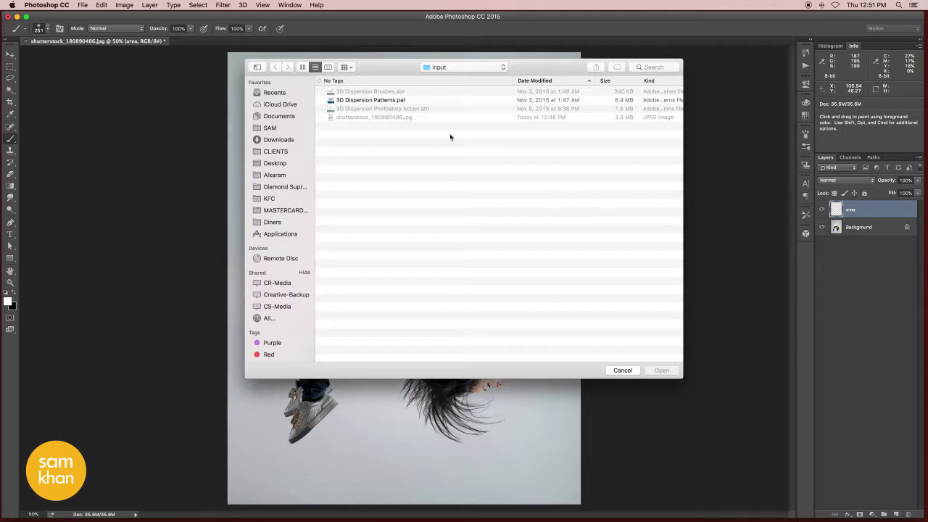
left_click(392, 101)
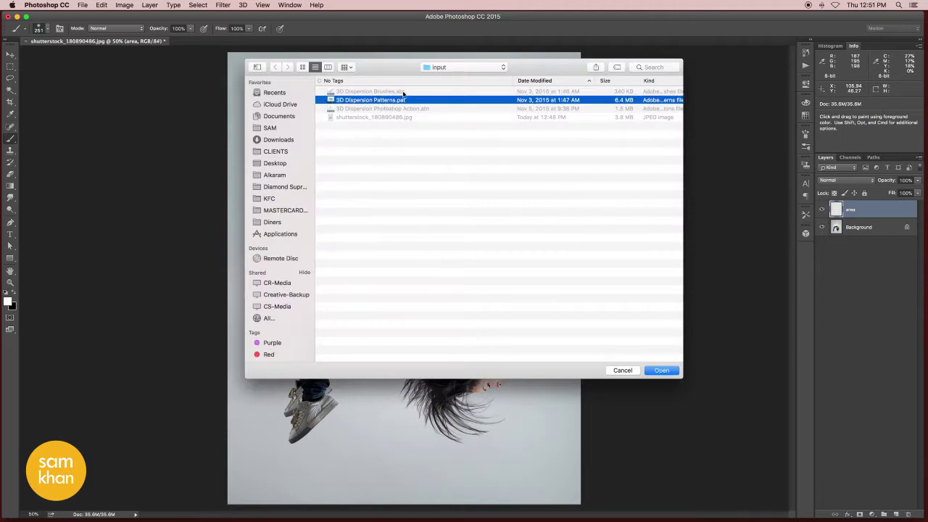
left_click(657, 370)
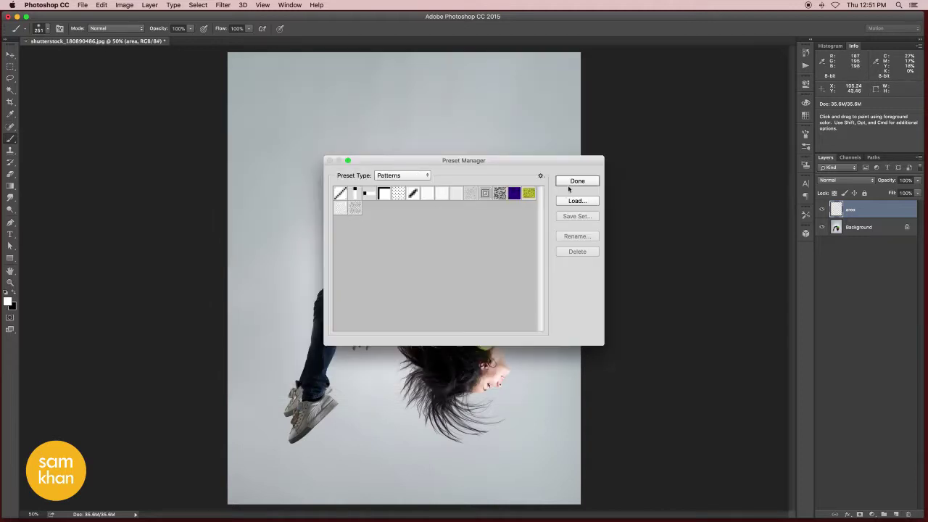
left_click(576, 181)
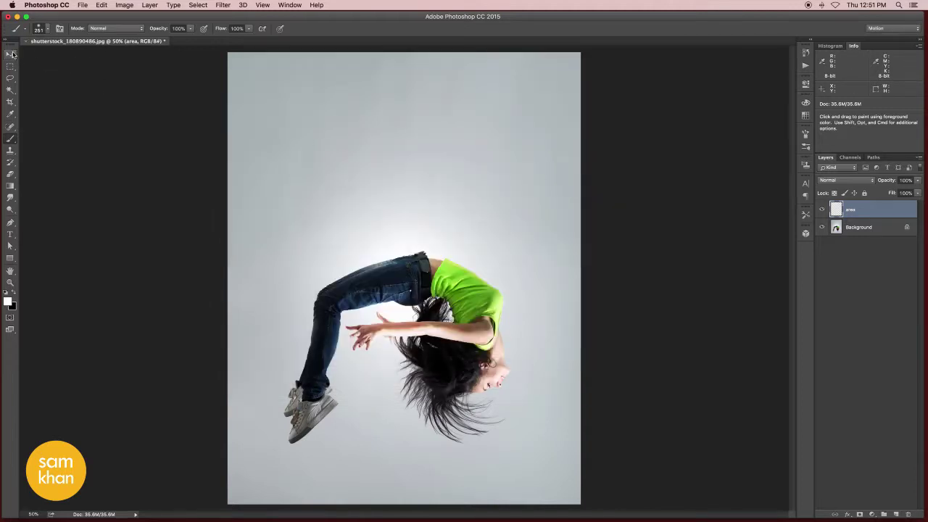
Load 3D Dispersion Photoshop Action.atn into the Actions panel.
left_click(804, 66)
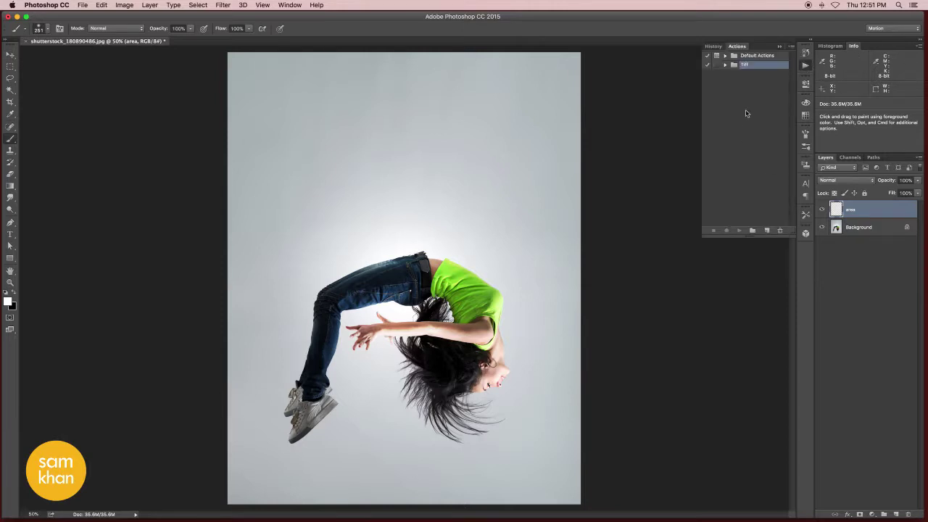
left_click(791, 48)
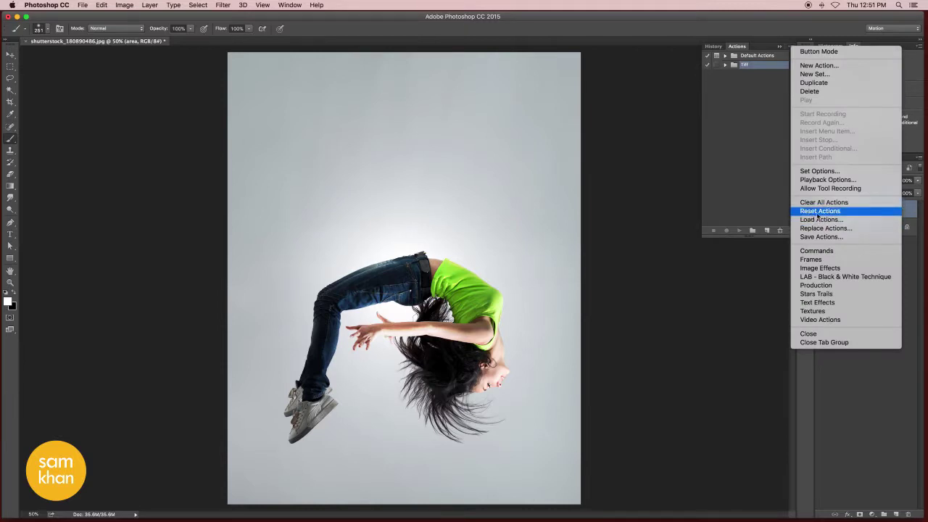
left_click(866, 219)
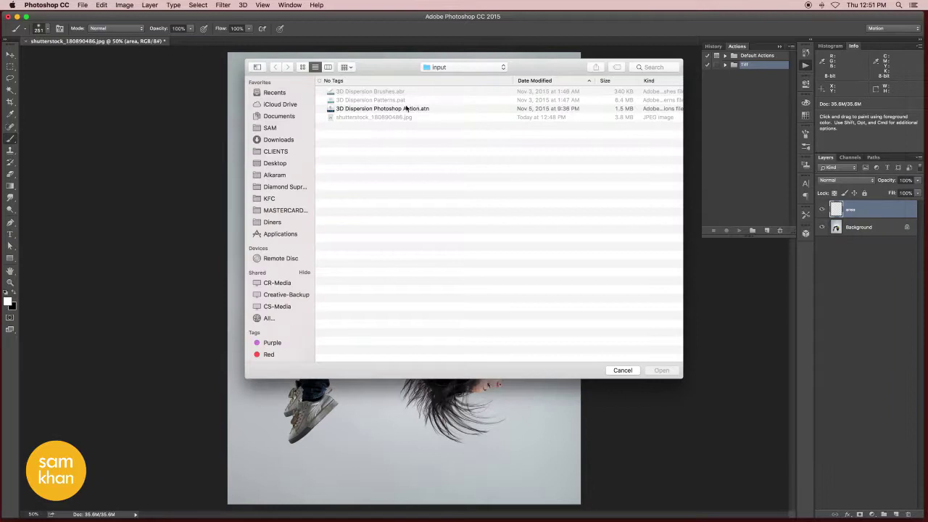
left_click(408, 110)
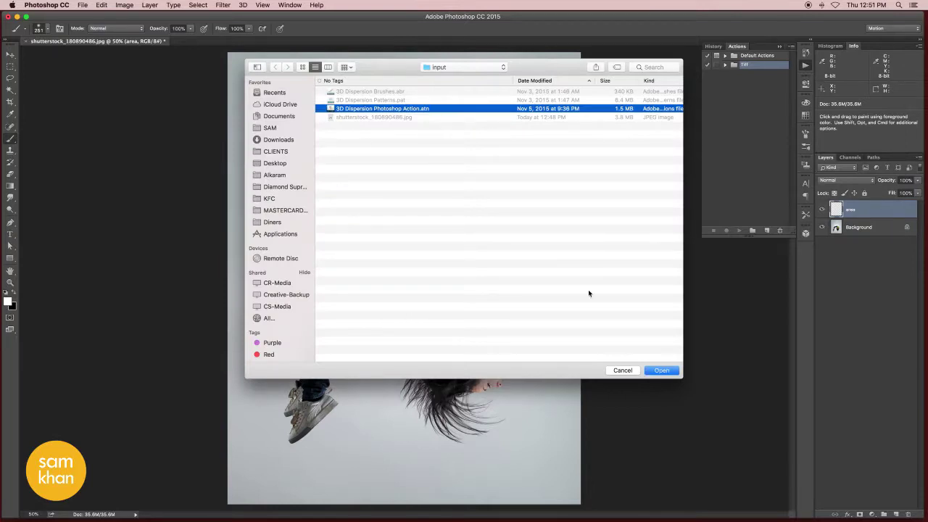
left_click(660, 371)
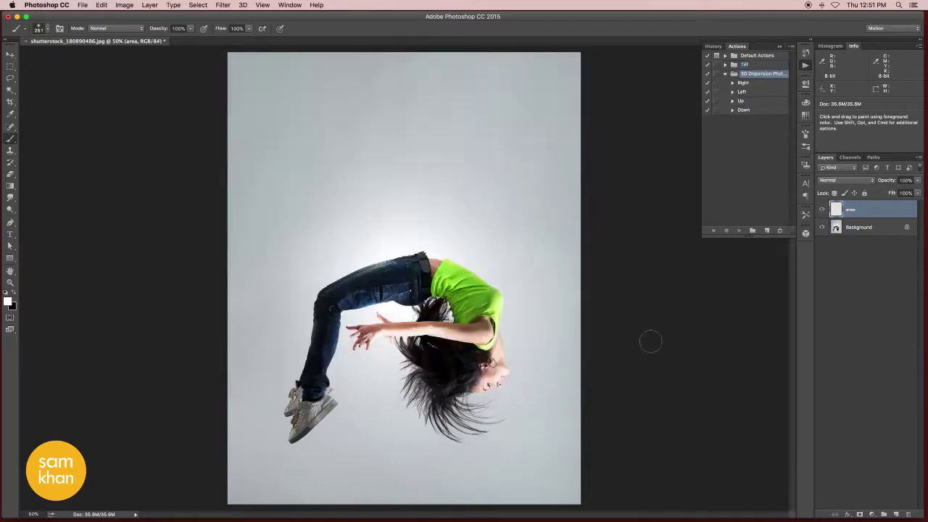
Browse the set's Right, Left, Up and Down actions, ending on Down.
left_click(751, 84)
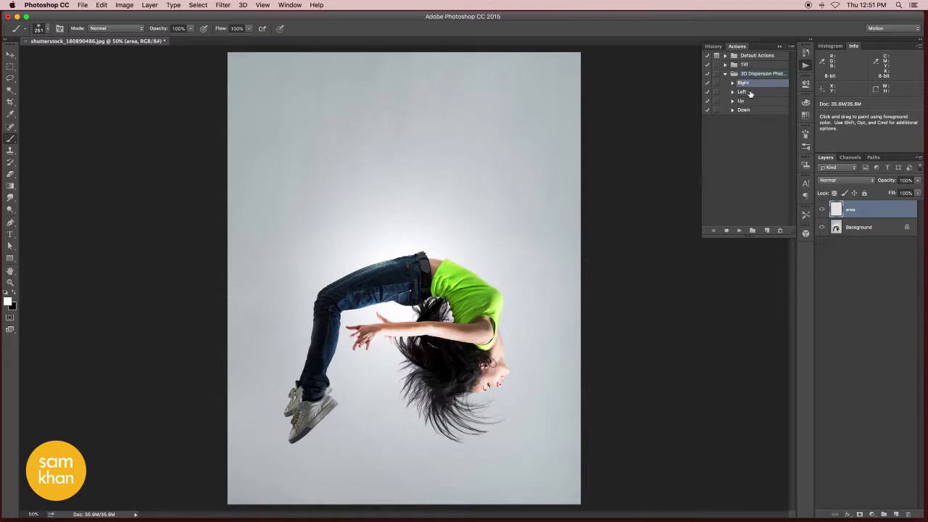
left_click(752, 93)
left_click(752, 101)
left_click(752, 111)
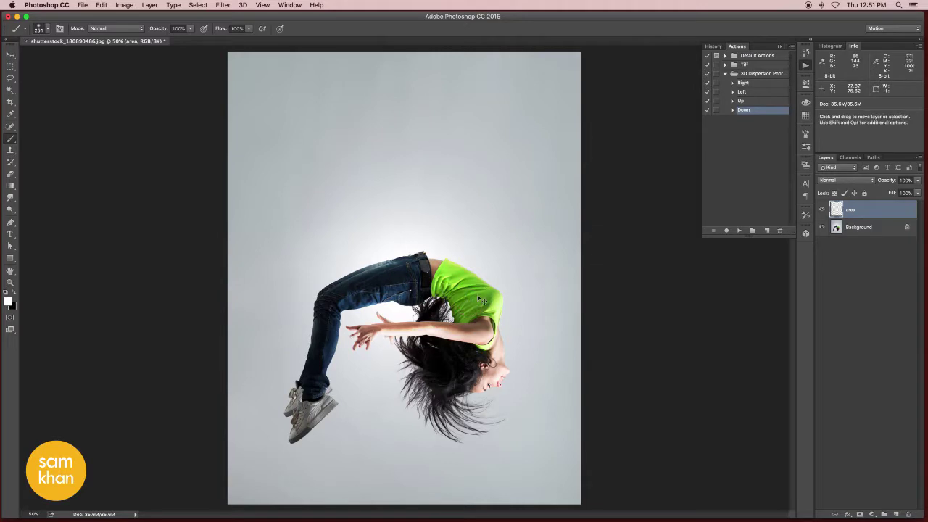
Zoom in and set the brush to 86 px with about 30% hardness.
key("ctrl+plus")
key("ctrl+plus")
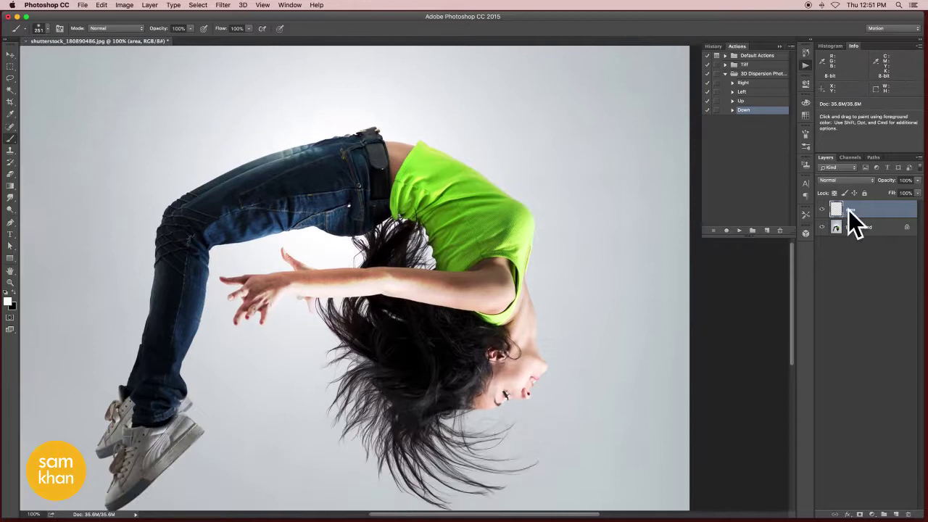
left_click_drag(383, 181, 340, 181)
right_click(384, 180)
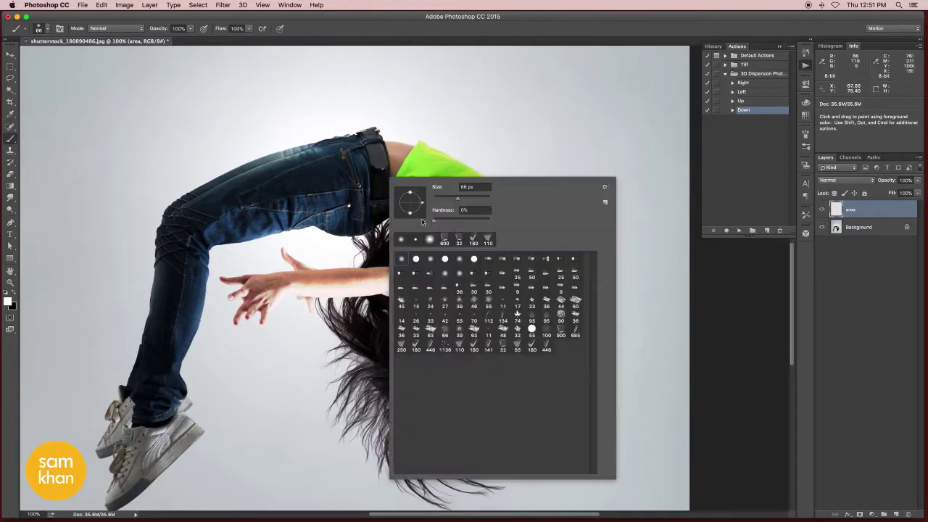
left_click_drag(453, 221, 448, 221)
left_click(364, 184)
Set the foreground colour to pure red (fb0000).
left_click(8, 302)
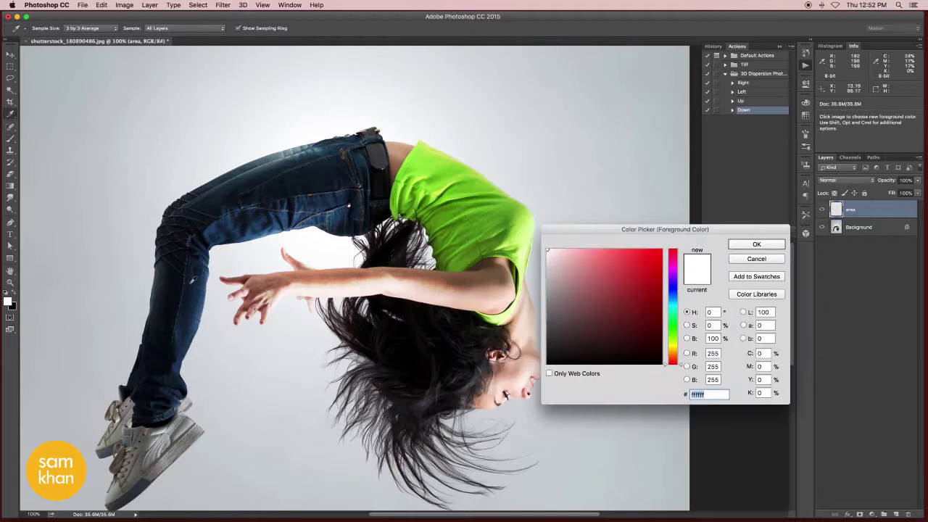
left_click_drag(645, 257, 665, 250)
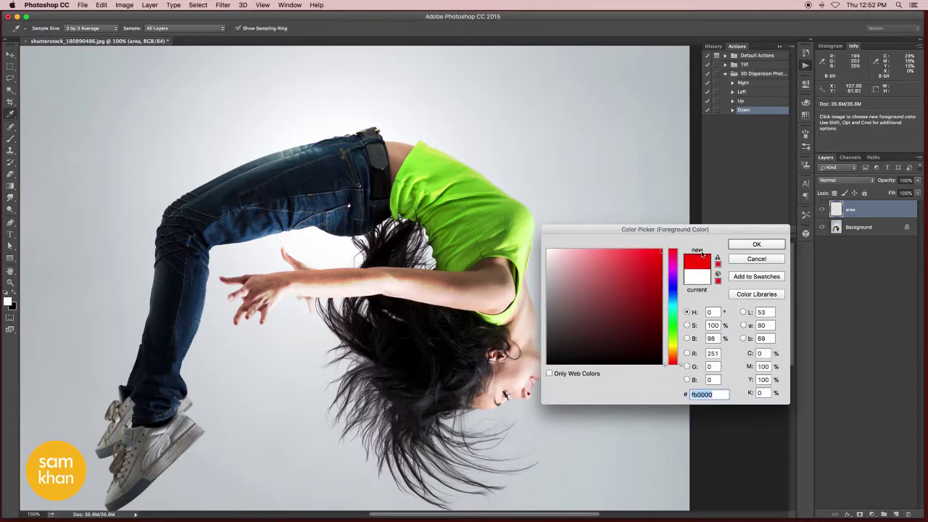
left_click(753, 247)
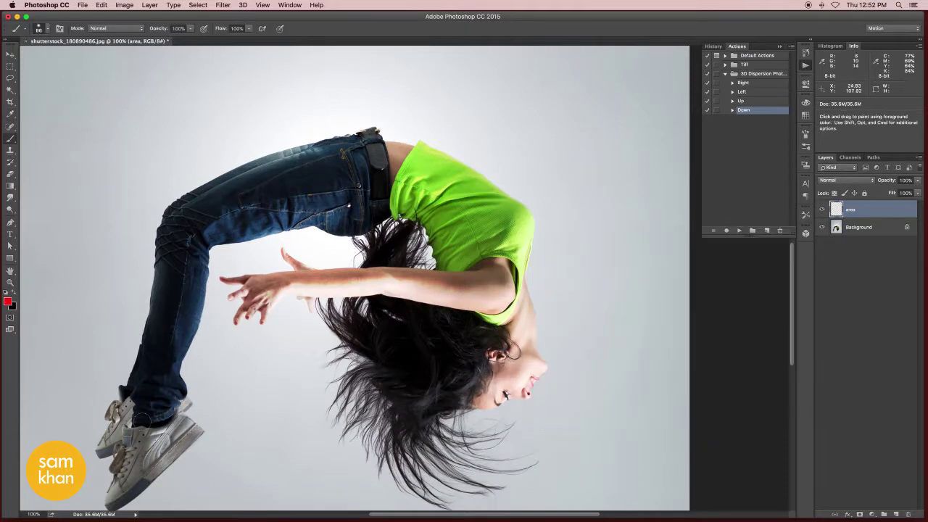
Paint red over the front shoe, knee and thigh on the area layer.
left_click_drag(147, 360, 209, 244)
mouse_move(174, 382)
left_mouse_down()
mouse_move(228, 323)
mouse_move(210, 363)
mouse_move(250, 319)
mouse_move(221, 300)
mouse_move(177, 354)
mouse_move(174, 294)
mouse_move(181, 330)
mouse_move(203, 268)
mouse_move(239, 286)
mouse_move(208, 307)
left_mouse_up()
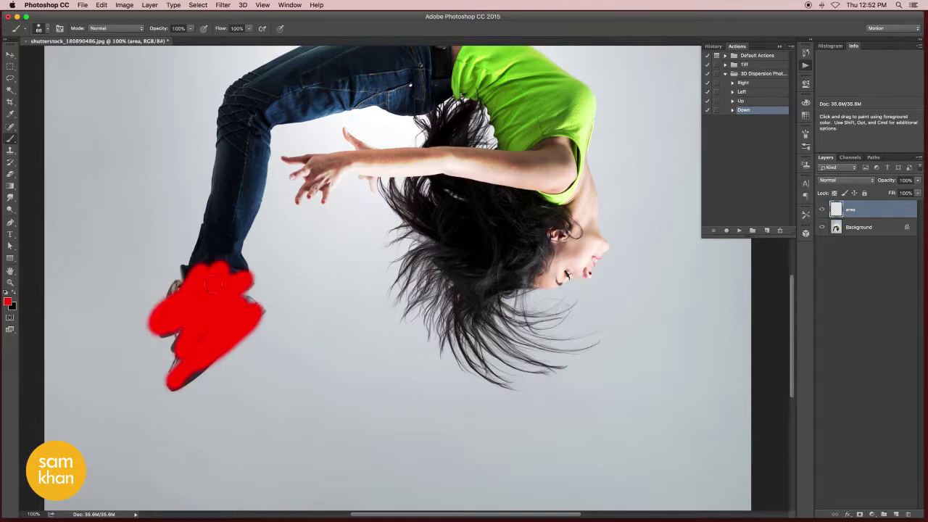
scroll(213, 284, "up", 3)
scroll(190, 290, "up", 3)
mouse_move(184, 268)
left_mouse_down()
mouse_move(185, 210)
mouse_move(216, 212)
mouse_move(261, 170)
mouse_move(311, 145)
mouse_move(342, 152)
left_mouse_up()
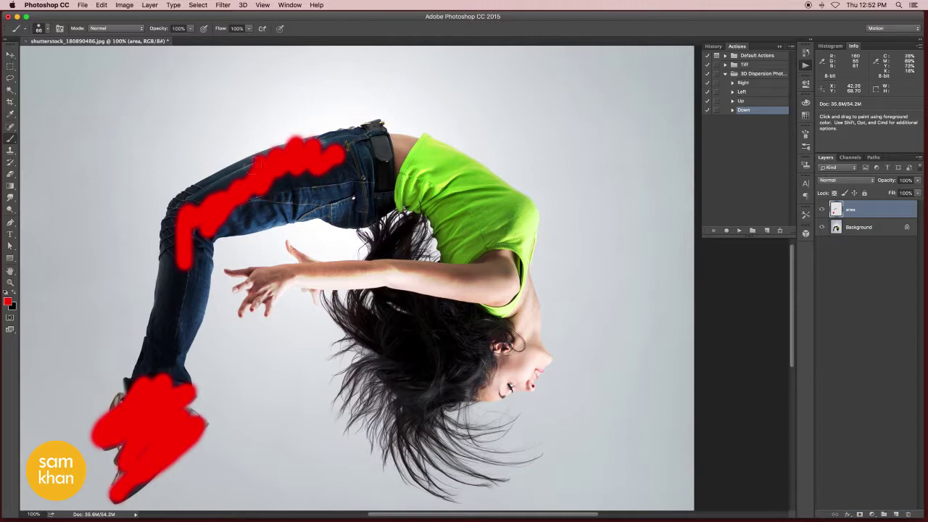
left_click_drag(250, 166, 171, 221)
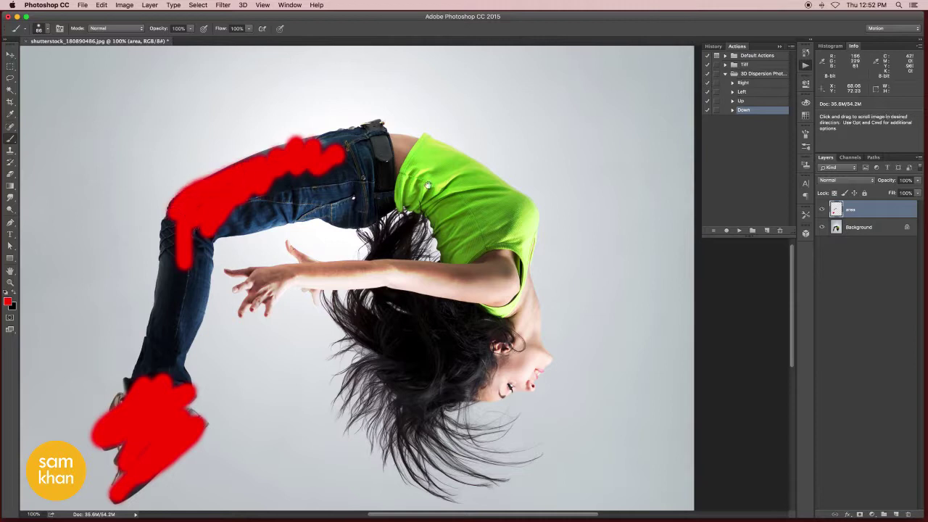
Paint red across the shirt back, chin, neck and top of the jeans, then zoom out.
left_click_drag(429, 186, 352, 189)
mouse_move(326, 147)
left_mouse_down()
mouse_move(392, 175)
mouse_move(430, 212)
mouse_move(450, 243)
mouse_move(433, 276)
mouse_move(449, 254)
mouse_move(432, 236)
mouse_move(420, 250)
mouse_move(398, 172)
mouse_move(332, 171)
mouse_move(366, 190)
left_mouse_up()
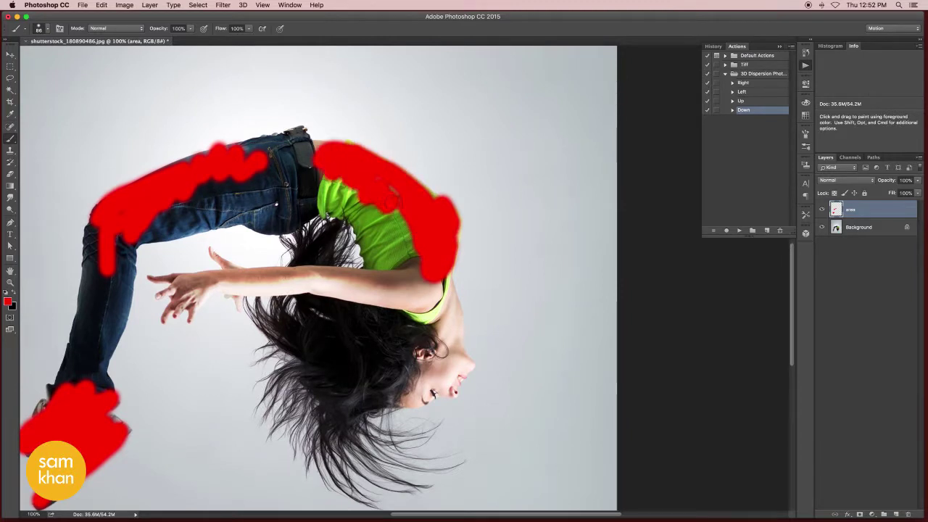
left_click_drag(435, 295, 419, 222)
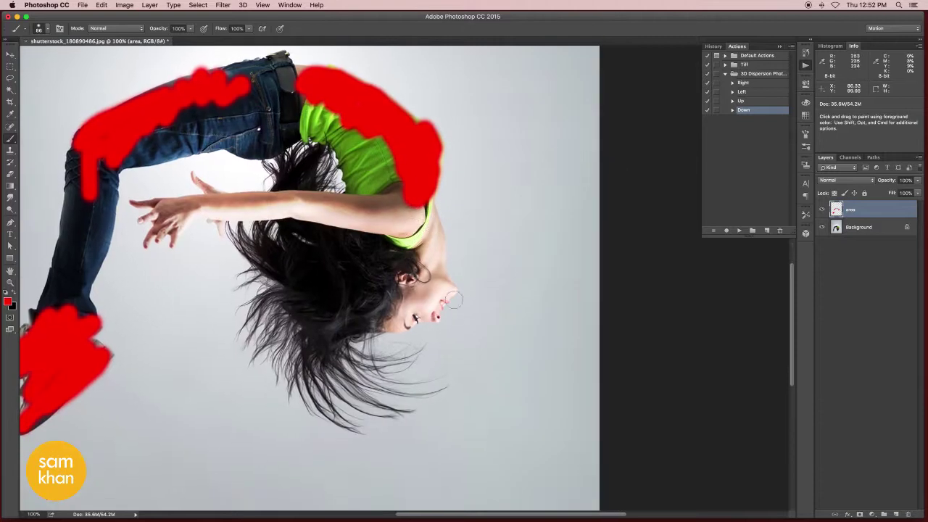
left_click_drag(443, 290, 440, 250)
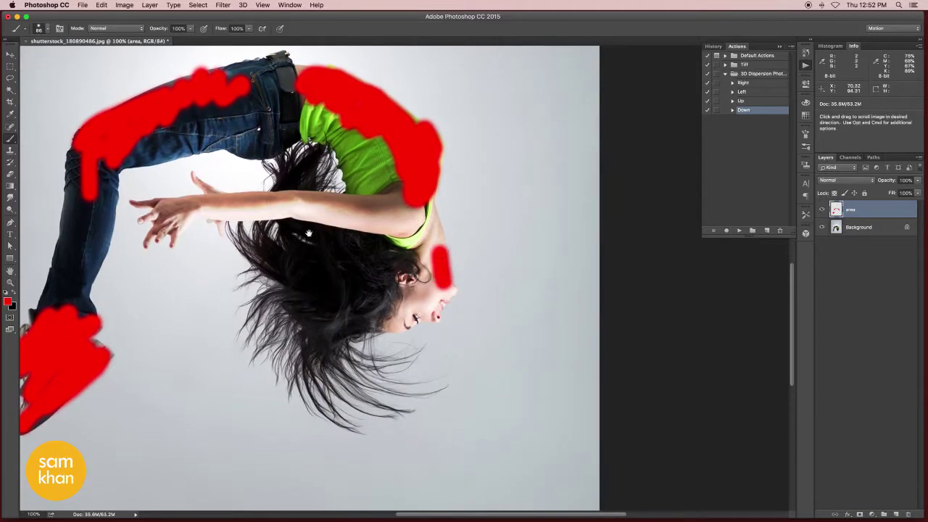
scroll(331, 263, "up", 5)
scroll(331, 263, "left", 5)
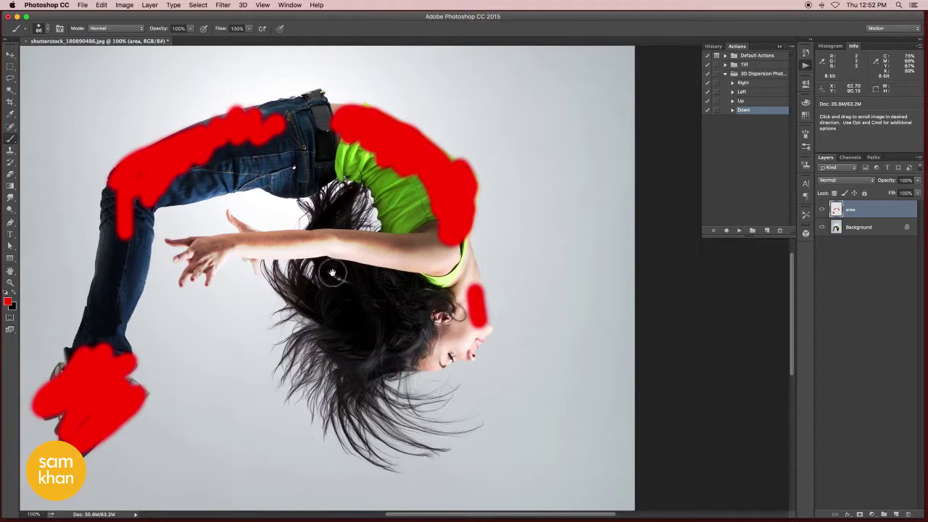
left_click_drag(334, 279, 364, 338)
left_click_drag(348, 155, 250, 176)
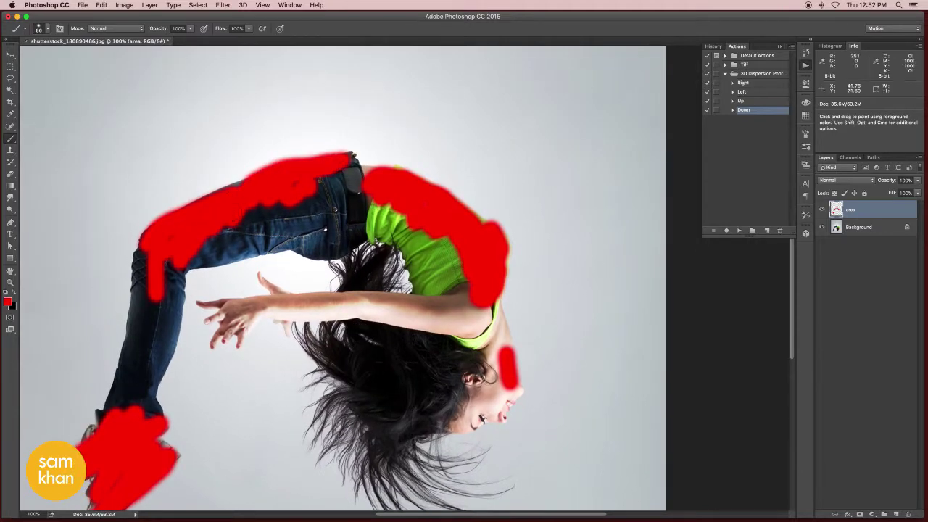
key("z")
left_click_drag(366, 258, 334, 258)
Fit the image in the window and select the Up dispersion action.
key("super+0")
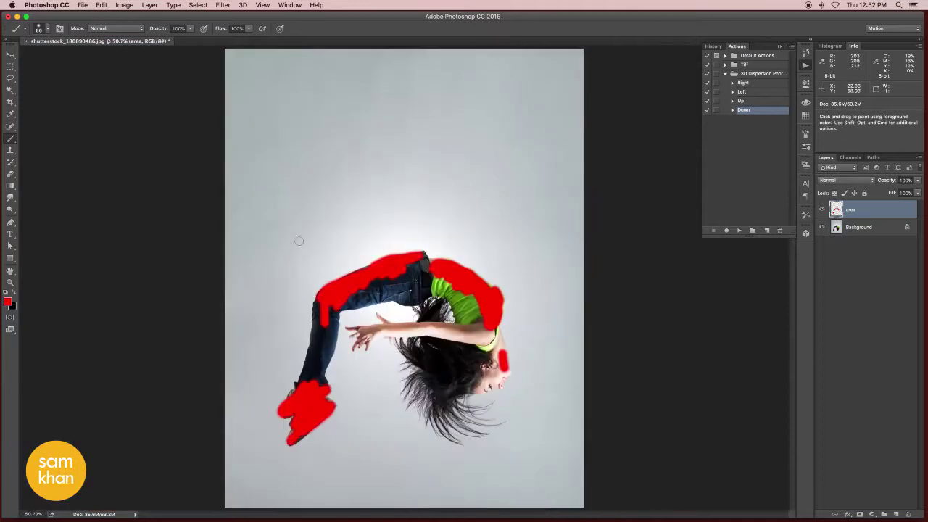
key("v")
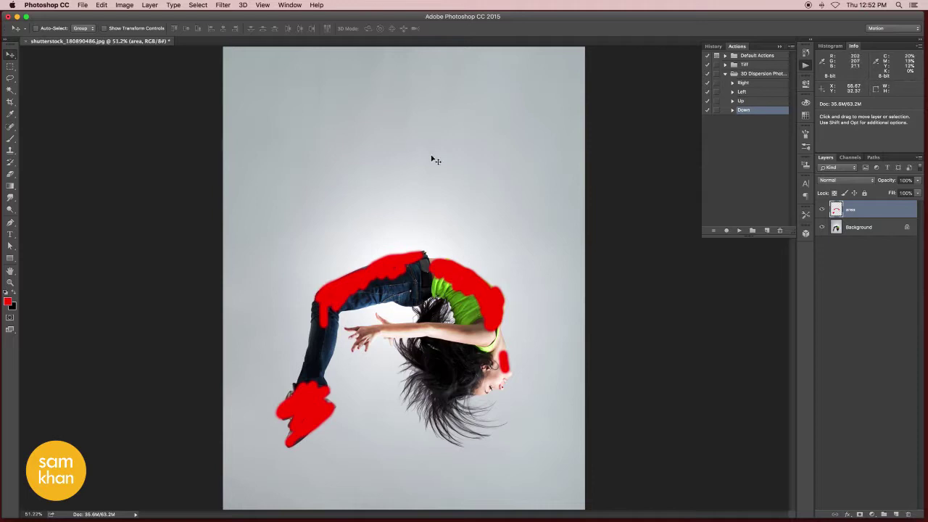
left_click(458, 237, "alt")
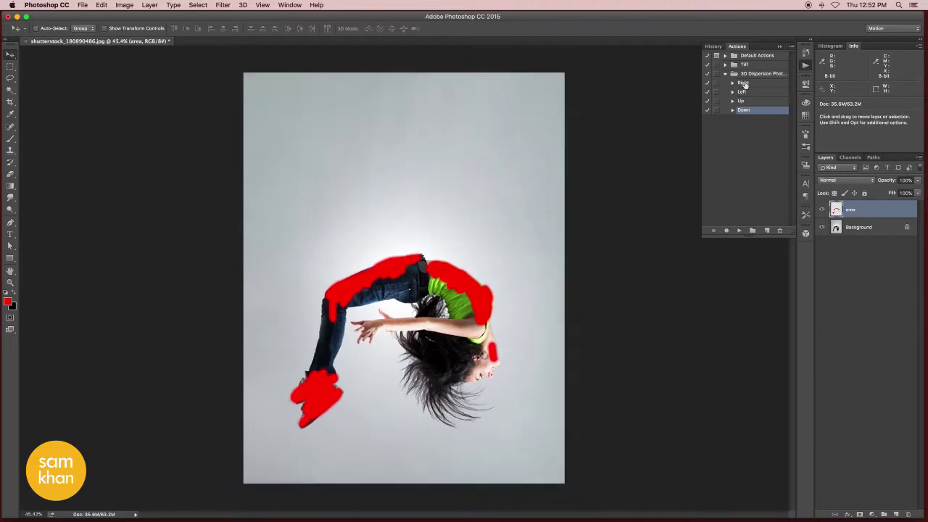
left_click(753, 85)
left_click(751, 100)
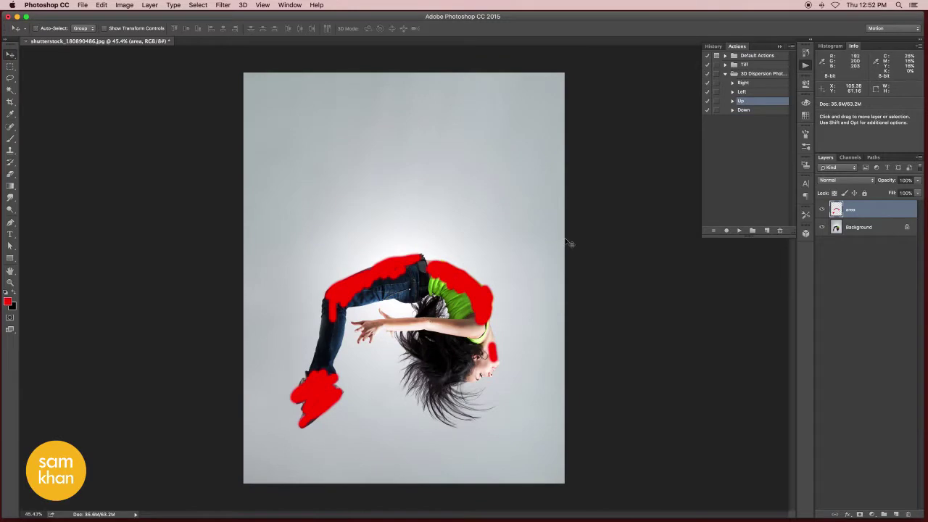
left_click(733, 101)
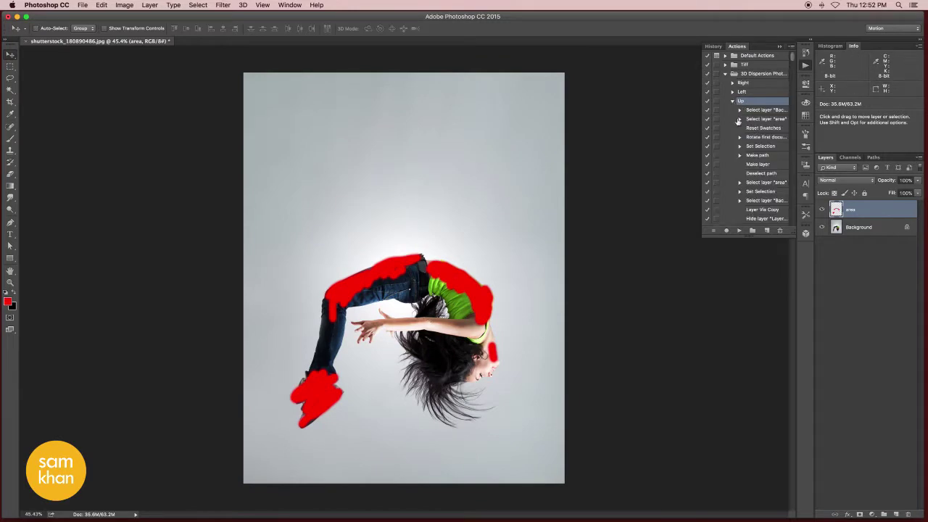
Review the Up action's steps and make the Background layer active.
scroll(751, 188, "down", 3)
scroll(751, 185, "down", 3)
scroll(753, 181, "down", 3)
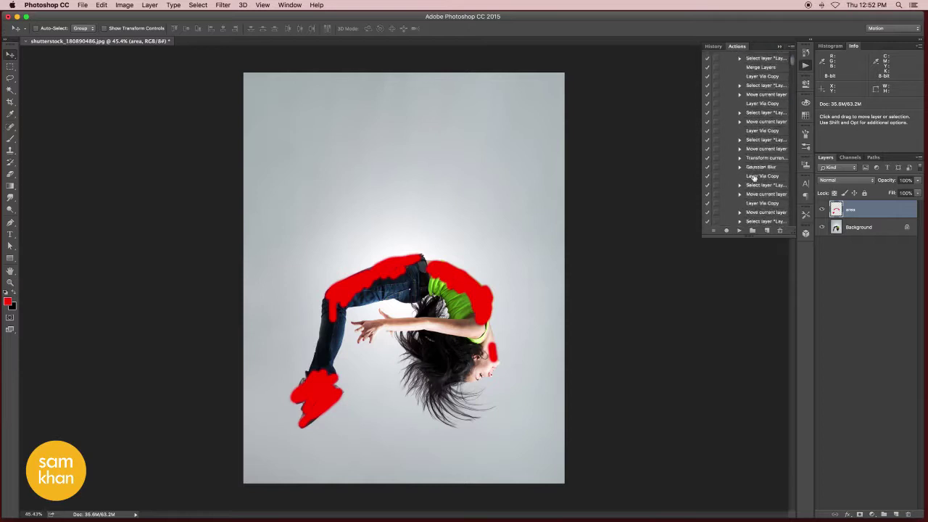
scroll(756, 176, "down", 3)
scroll(755, 176, "up", 3)
scroll(755, 176, "up", 3)
scroll(755, 176, "up", 3)
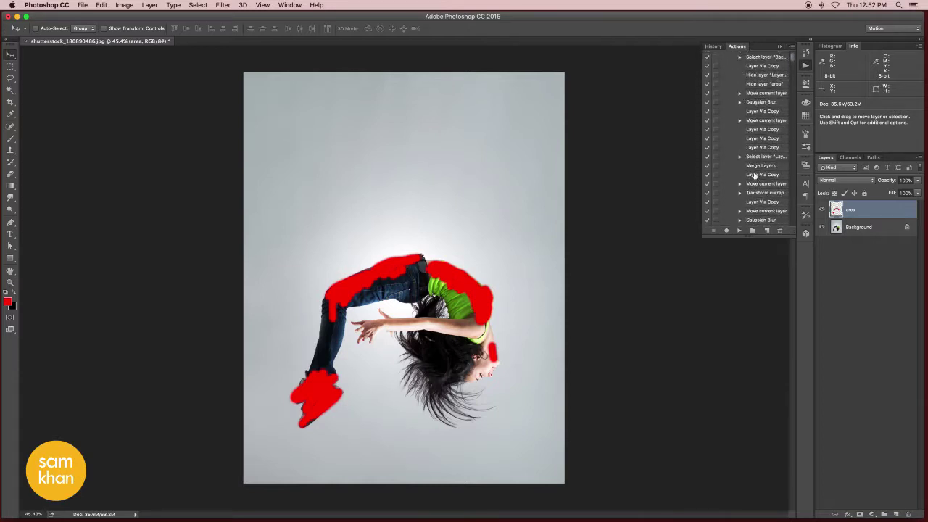
scroll(754, 176, "up", 3)
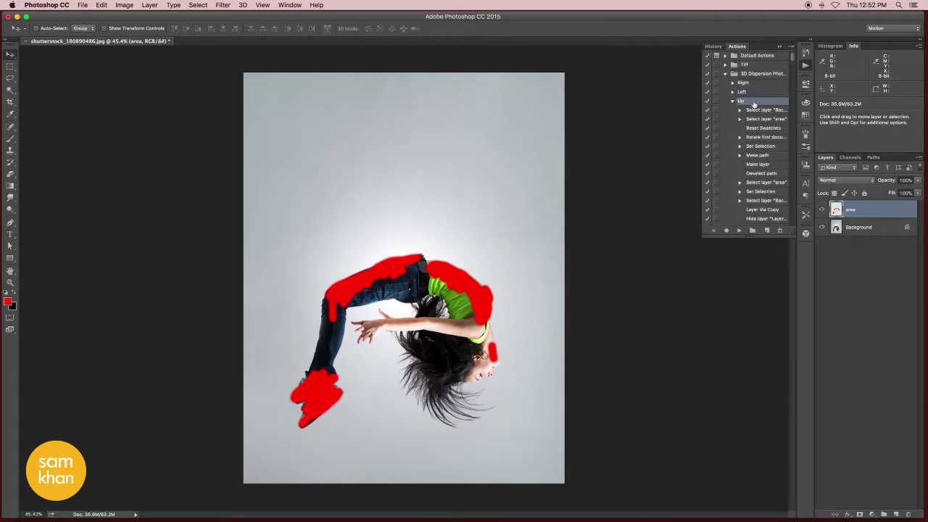
left_click(857, 227)
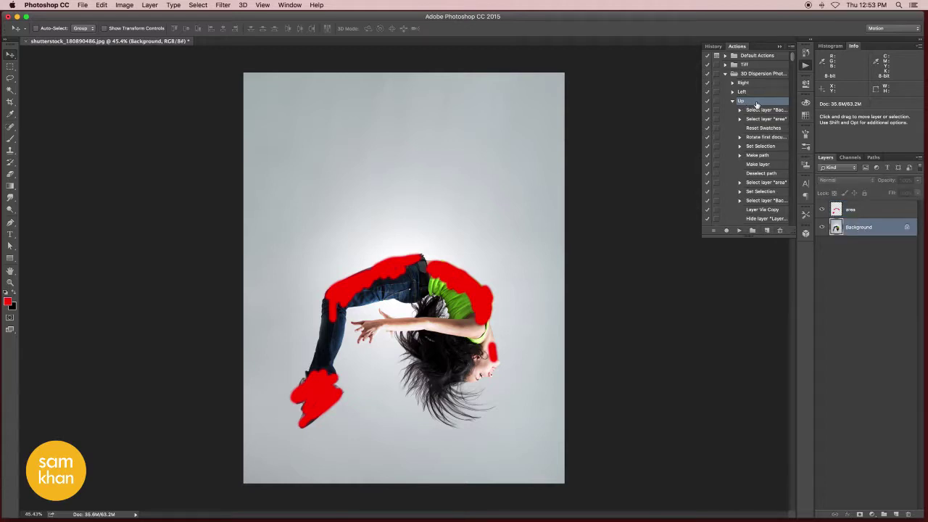
Play the Up action to burst the painted areas into upward-flying shards.
left_click(739, 230)
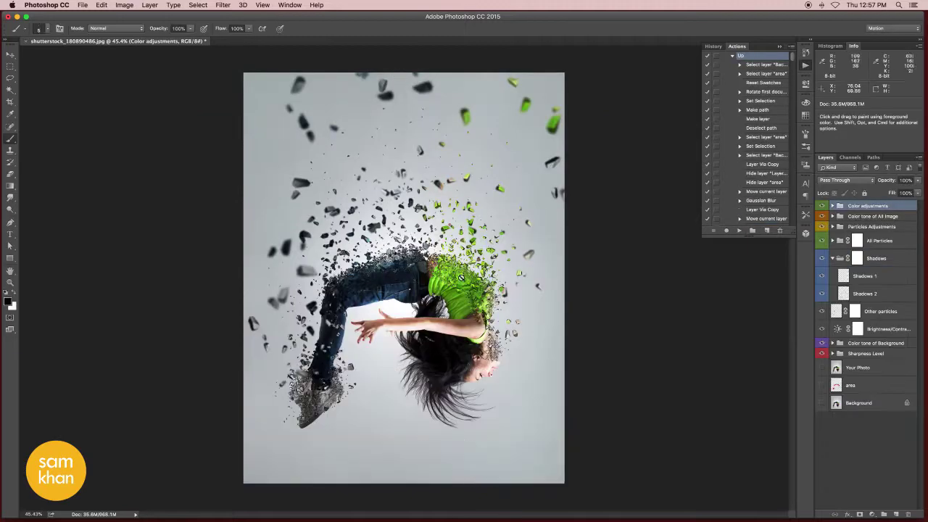
Tint the background pale olive-green by toggling Color layers in Color tone of Background.
left_click(832, 258)
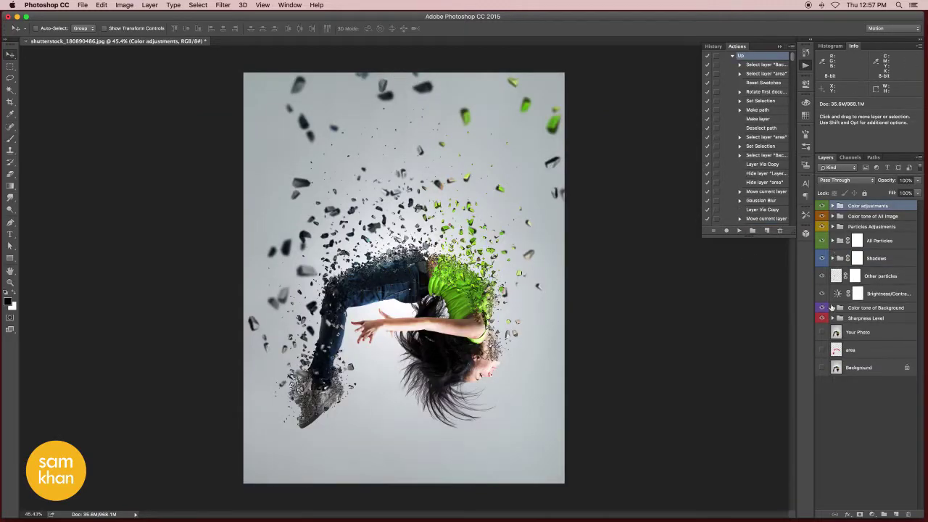
left_click(889, 310)
left_click(832, 308)
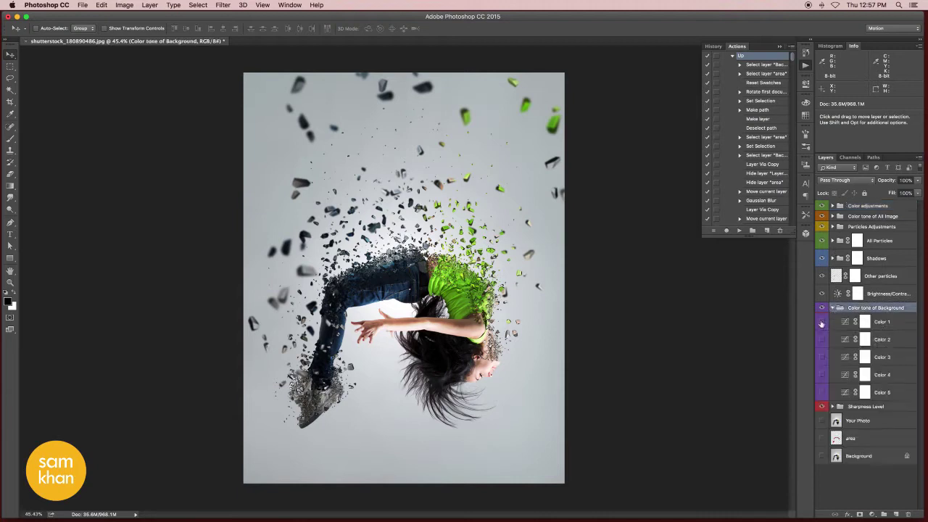
left_click(821, 338)
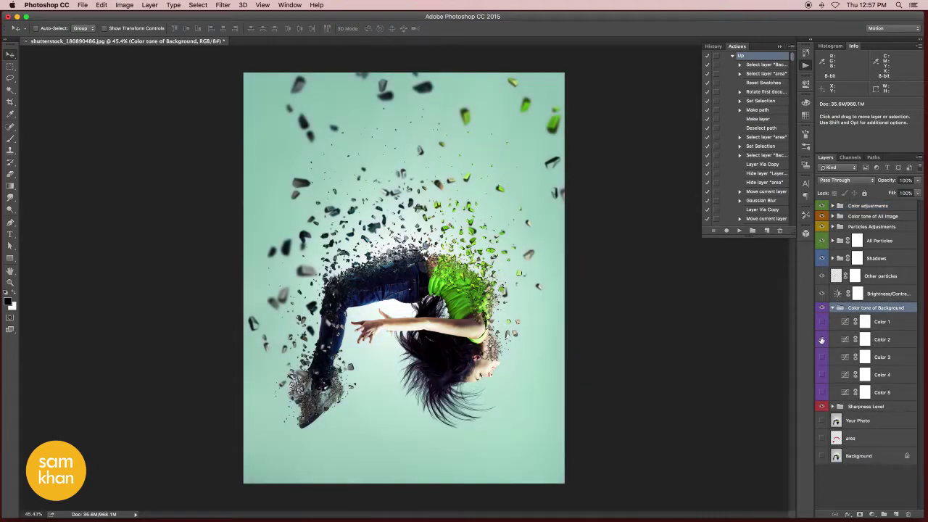
left_click(822, 339)
left_click(822, 356)
left_click(822, 374)
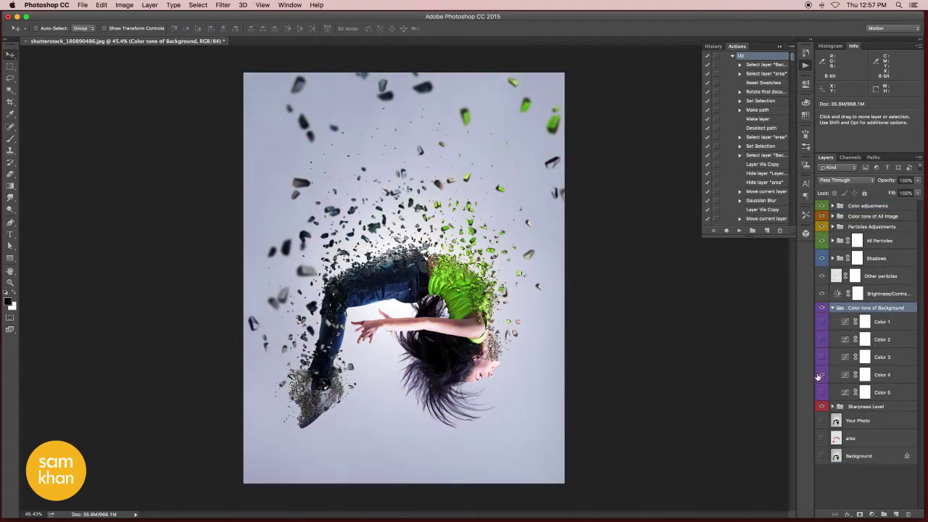
left_click(833, 307)
Move the Your Photo, area and Background layers into the Sharpness Level group.
left_click(886, 206)
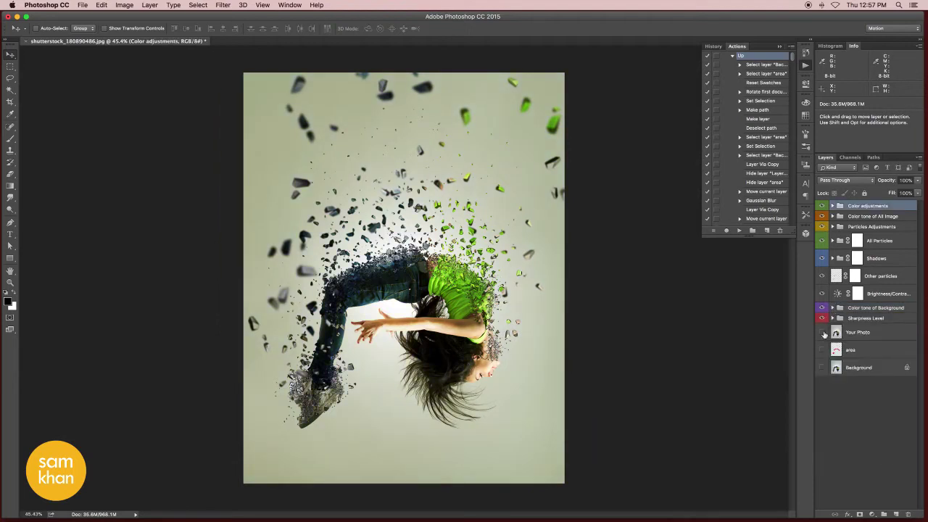
left_click(857, 335)
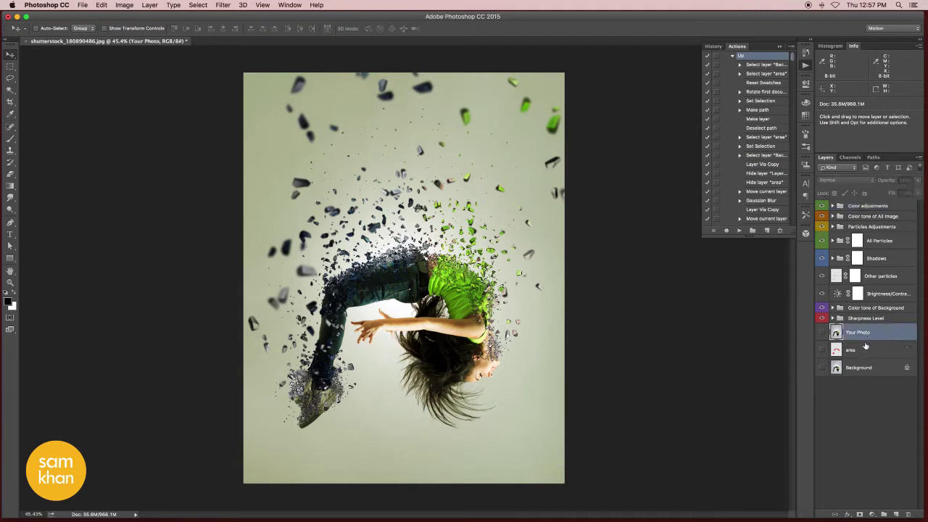
left_click(864, 350, "shift")
left_click(859, 367, "shift")
left_click_drag(859, 367, 867, 318)
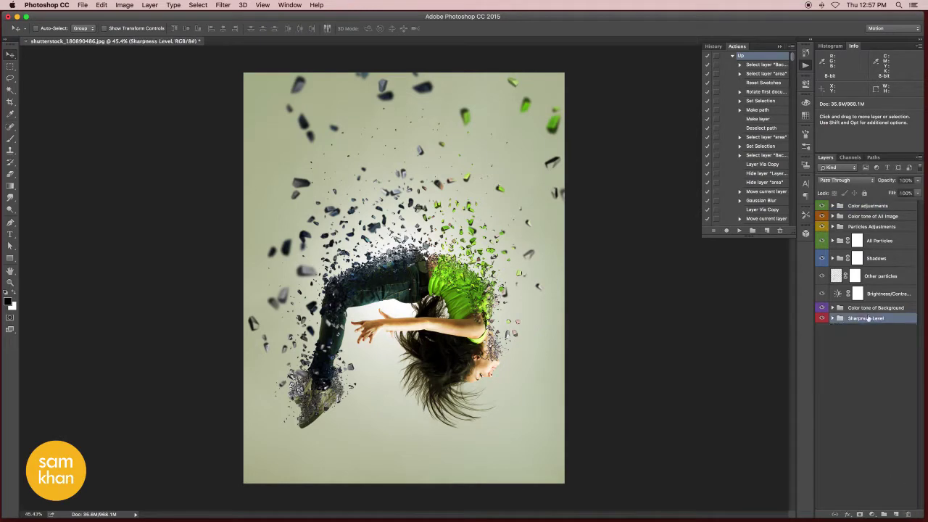
Group all layers into a new group named IMAGE.
left_click(862, 209, "shift")
key("super+g")
double_click(858, 205)
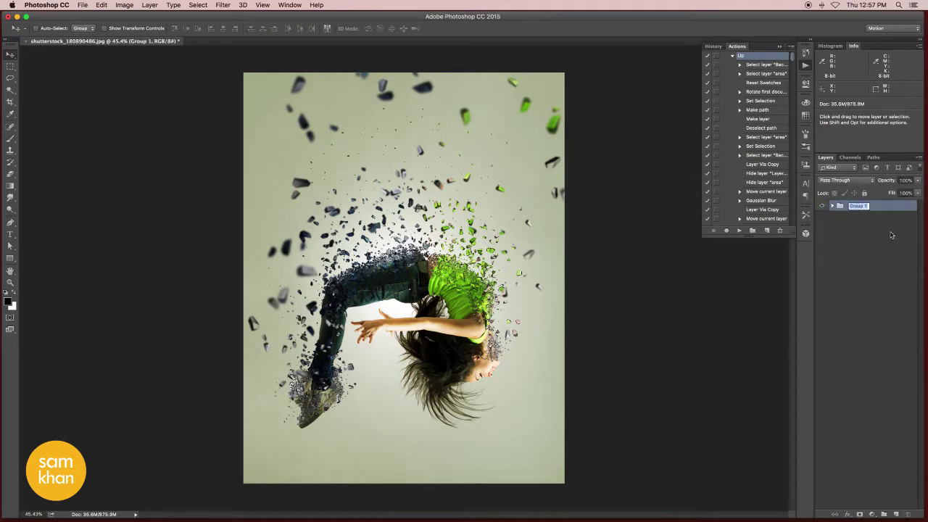
type("IMAGE")
key("Return")
Duplicate the IMAGE group and merge the copy into a single IMAGE copy layer.
left_click_drag(862, 206, 897, 513)
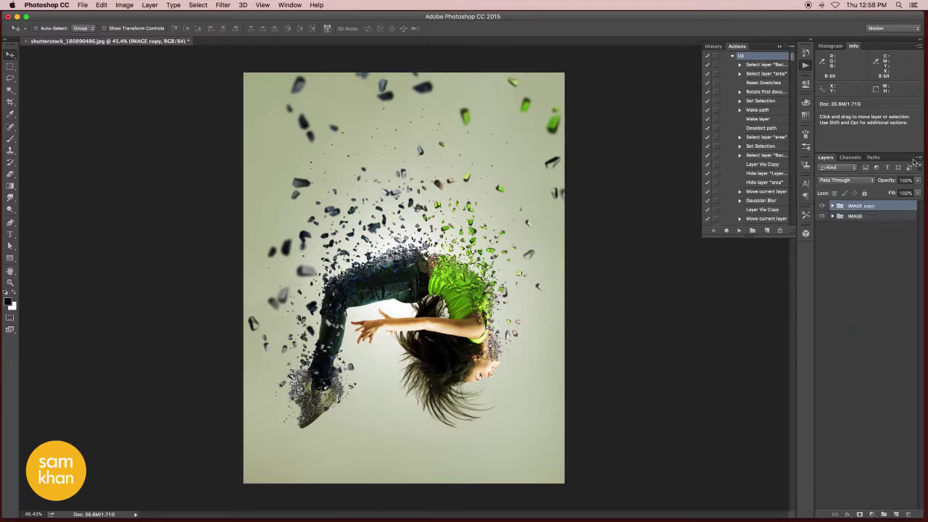
right_click(869, 206)
left_click(862, 386)
Apply a Camera Raw Filter to IMAGE copy: Clarity +17, Blacks +12, Temperature -8, Tint -13.
left_click(223, 5)
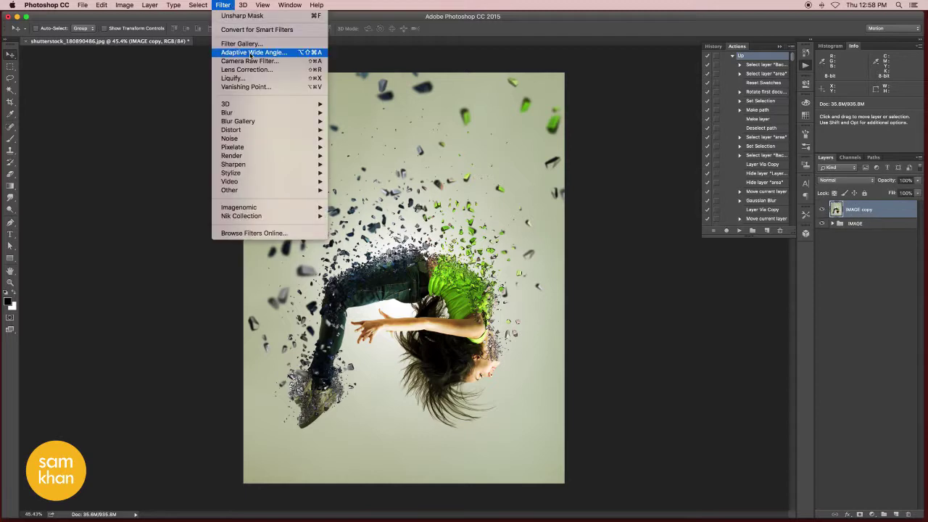
left_click(290, 62)
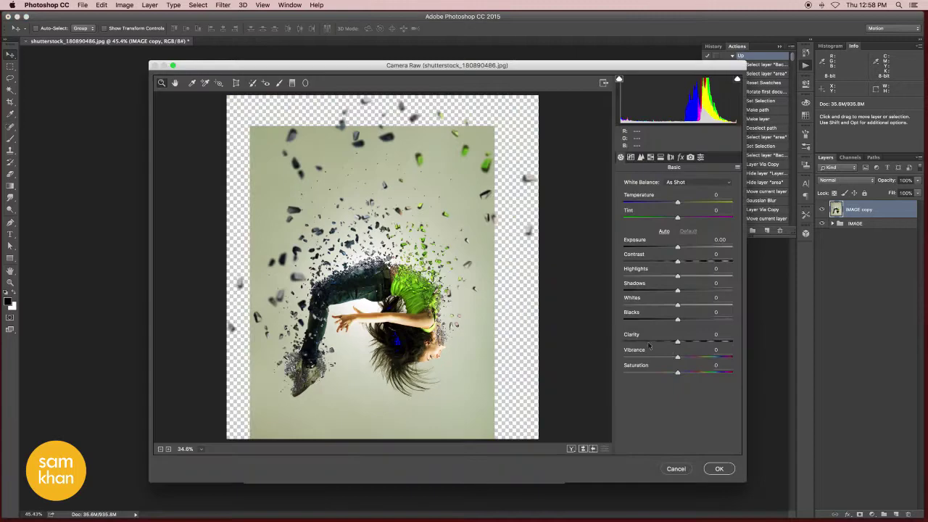
left_click(413, 315)
left_click(419, 252)
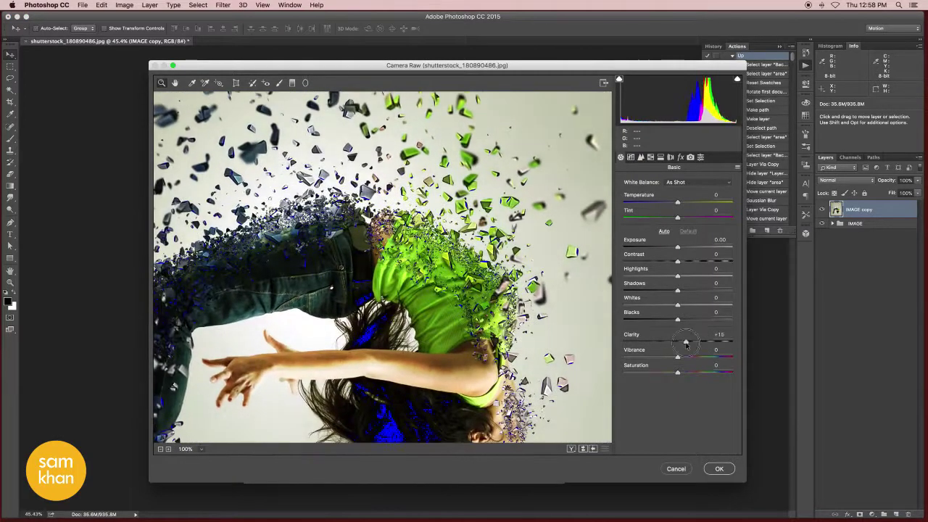
left_click_drag(681, 341, 686, 341)
key("super+0")
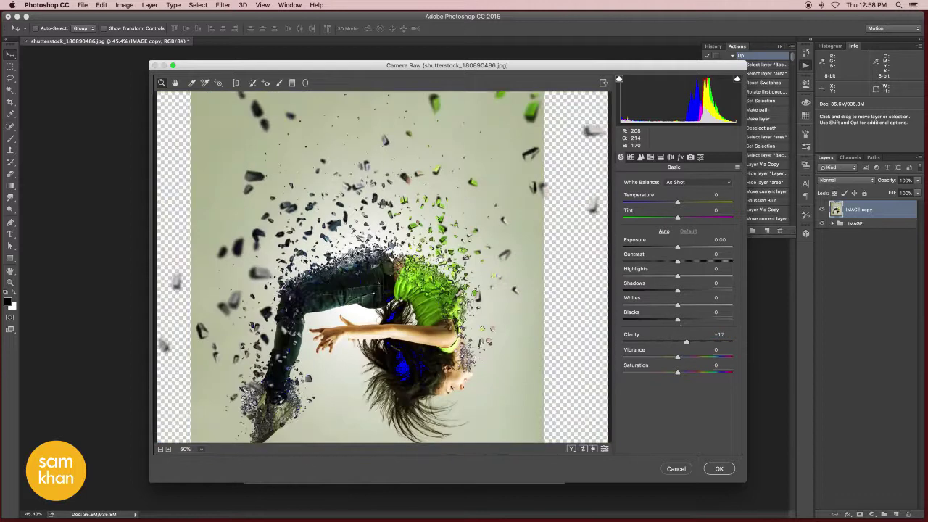
left_click_drag(677, 319, 683, 319)
mouse_move(677, 202)
left_mouse_down()
mouse_move(669, 207)
mouse_move(682, 211)
mouse_move(663, 221)
left_mouse_up()
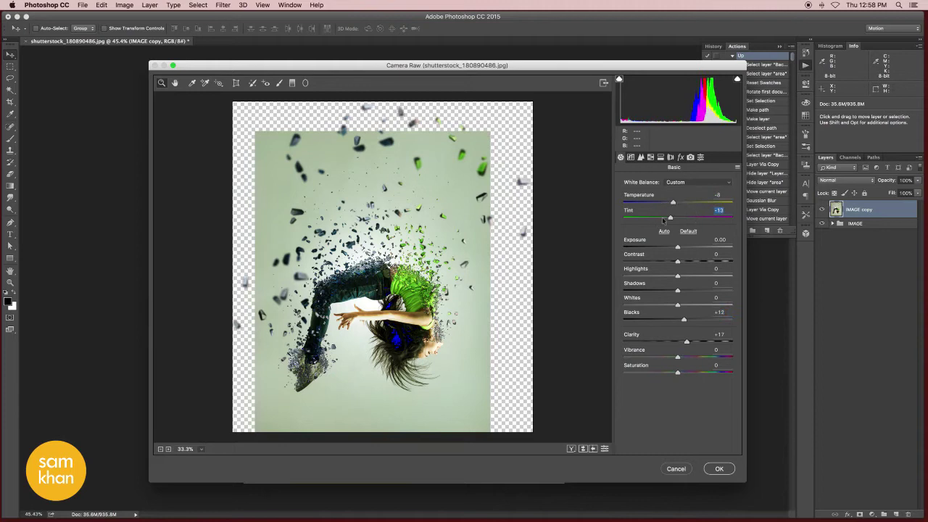
left_click(721, 469)
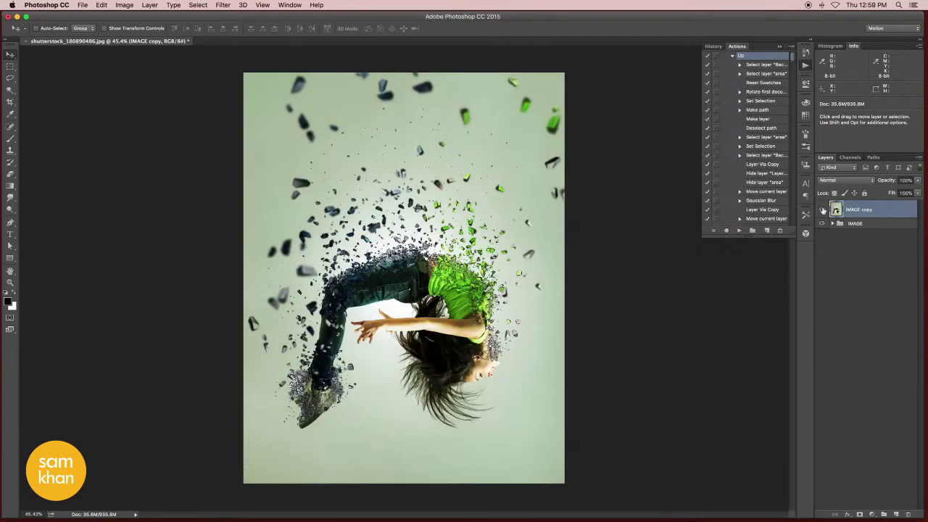
Hide the History/Actions panel, collapse the side dock, and zoom around the graded image.
left_click(805, 65)
left_click(918, 41)
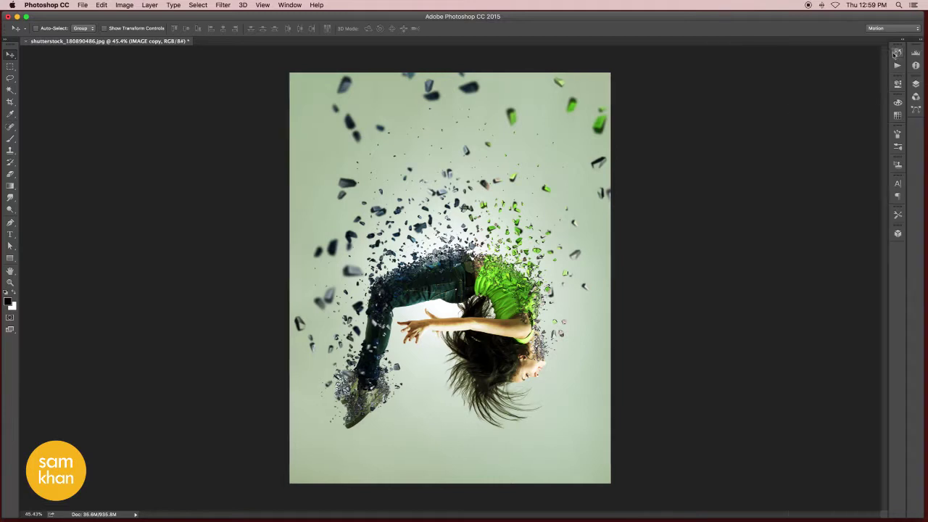
scroll(625, 319, "up", 5)
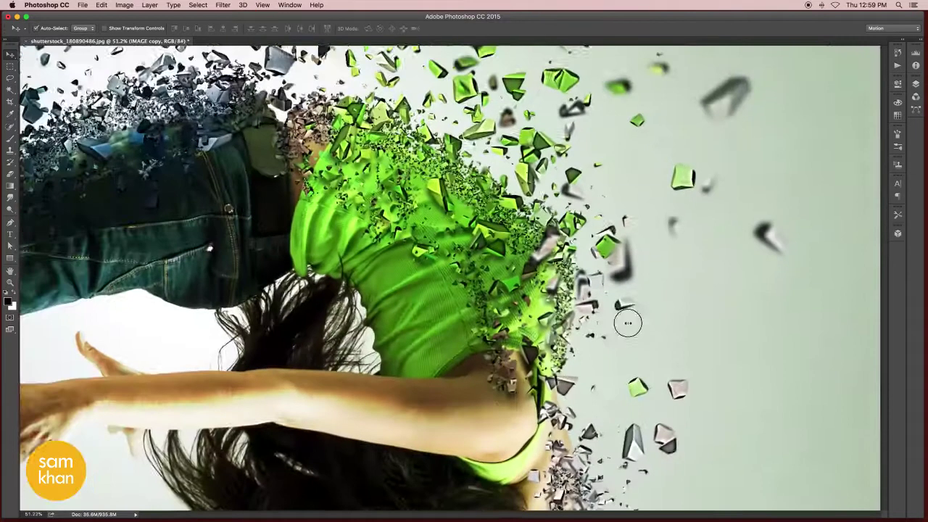
scroll(555, 179, "left", 10)
scroll(555, 179, "down", 3)
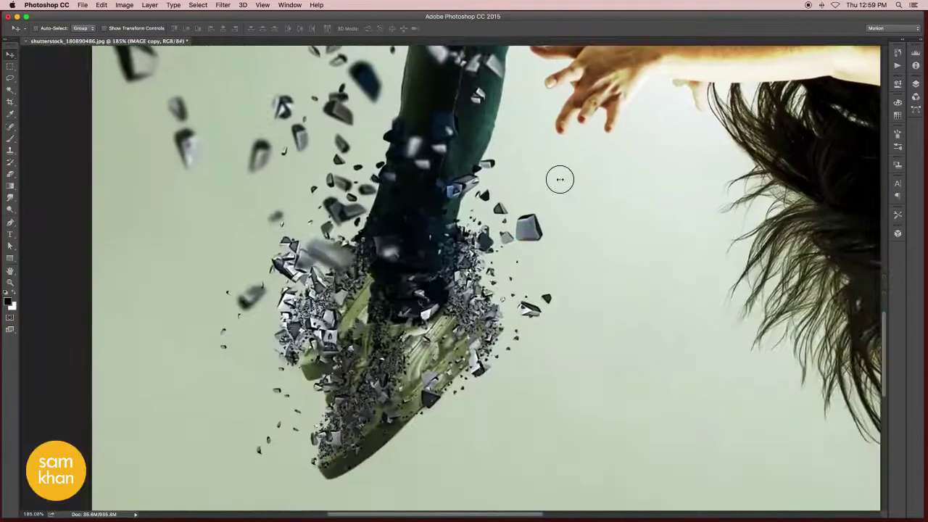
scroll(555, 178, "up", 5)
scroll(629, 245, "up", 5)
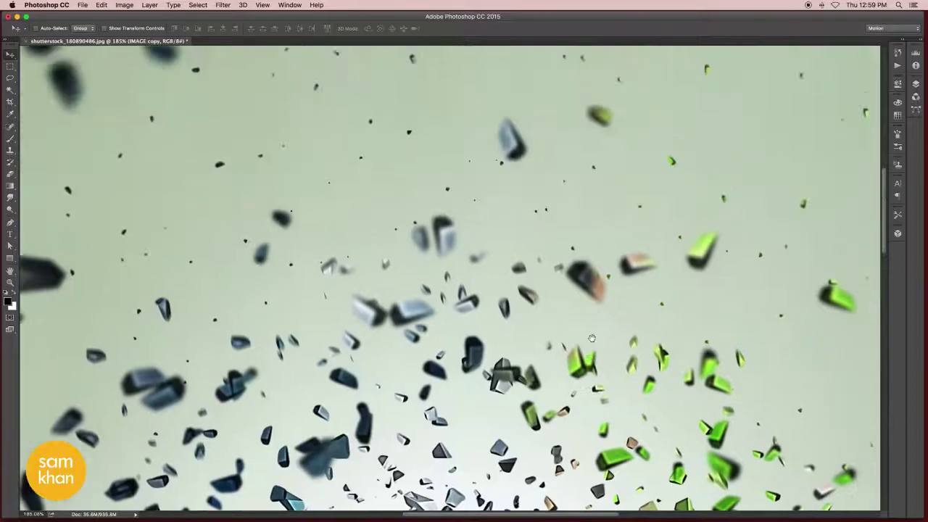
key("ctrl+0")
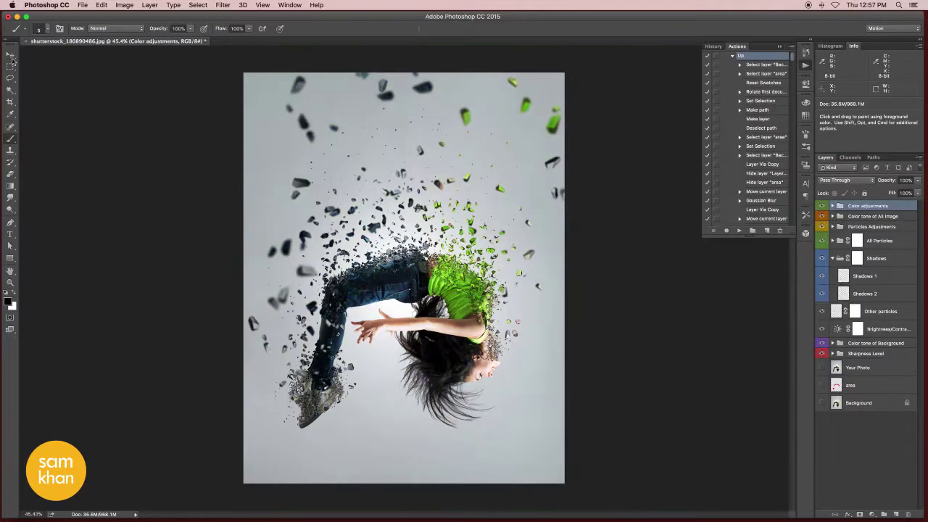
With the Move tool, collapse Shadows and expand Color tone of Background to show Color 1–5.
left_click(10, 57)
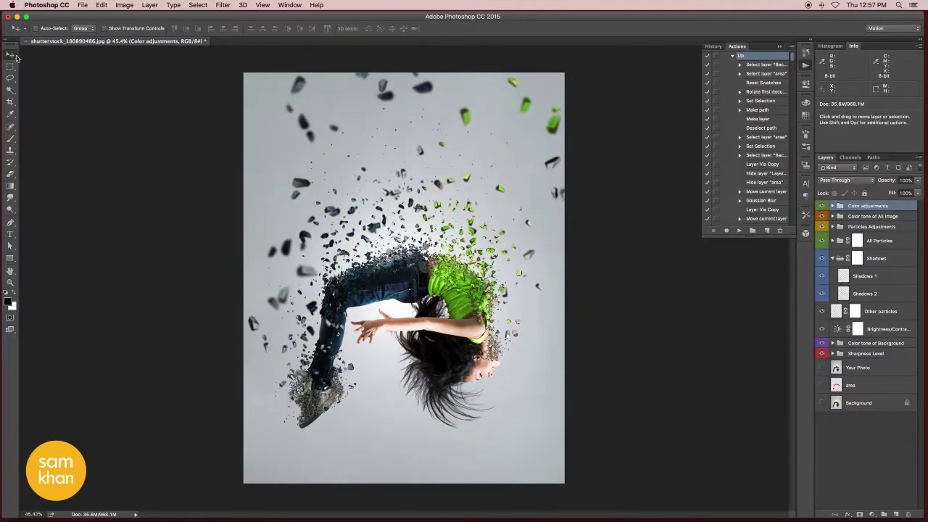
left_click(833, 258)
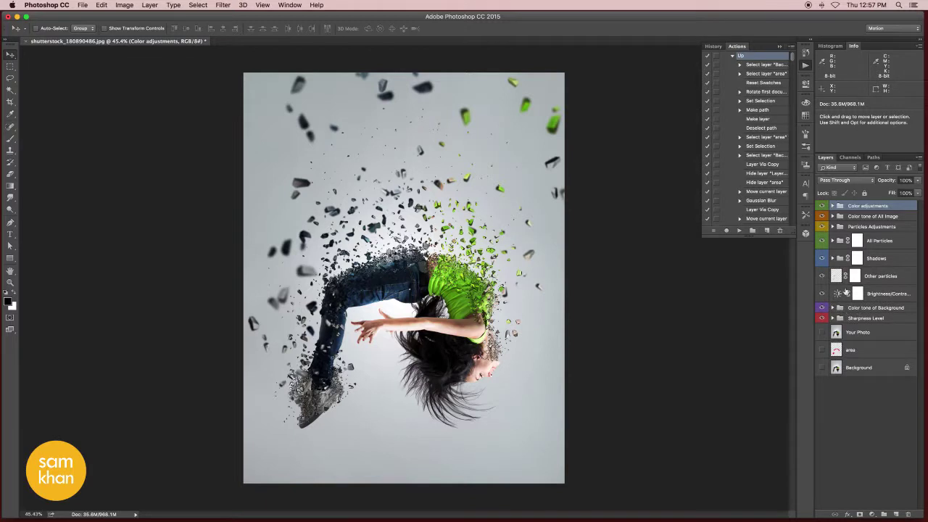
left_click(870, 310)
left_click(834, 308)
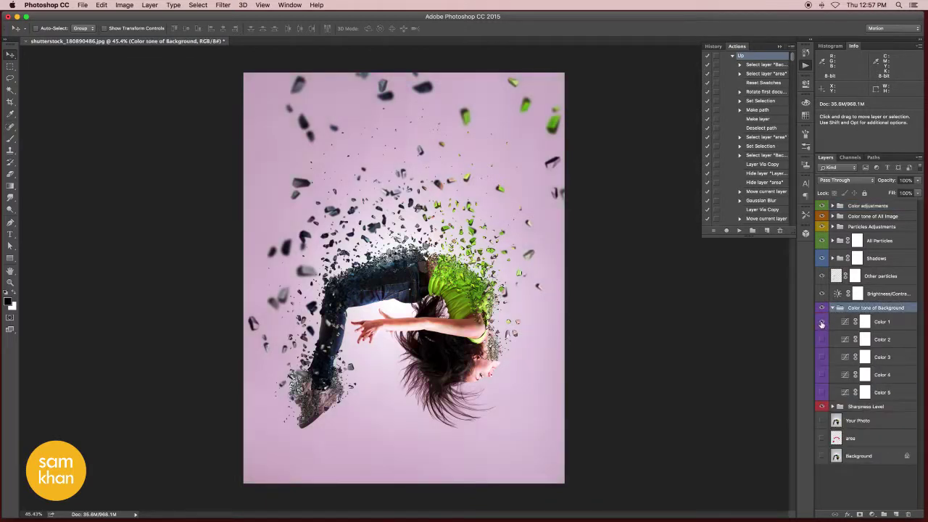
Compare background colour layers, keep the Color 5 pale olive-green tint, and collapse the group.
left_click(821, 340)
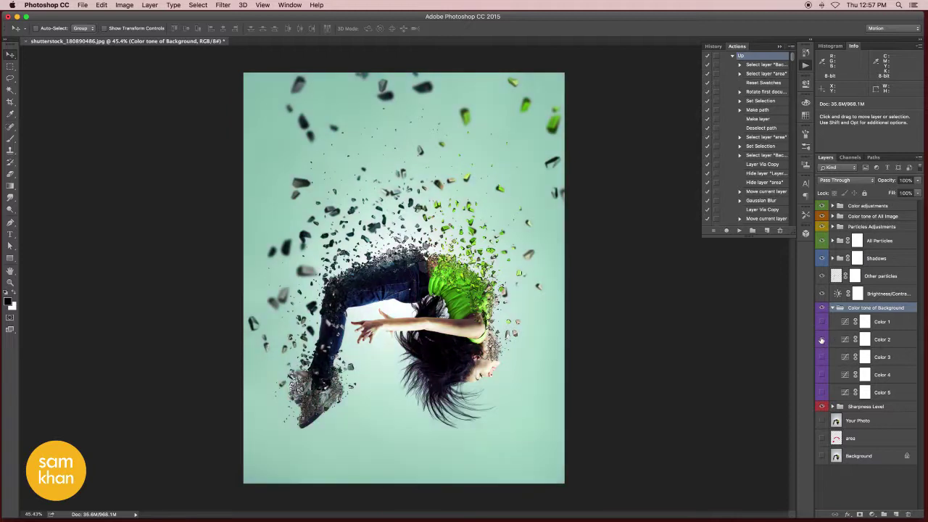
left_click(822, 339)
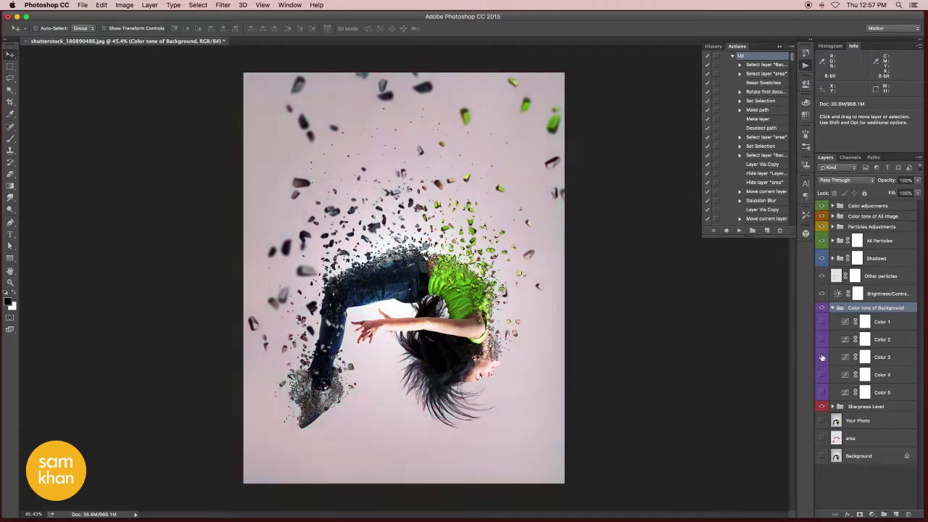
left_click(822, 357)
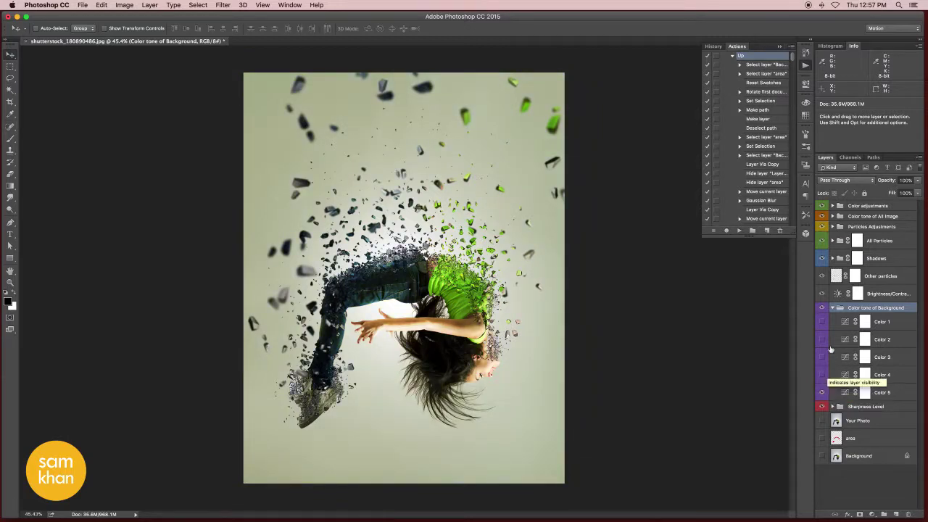
left_click(832, 308)
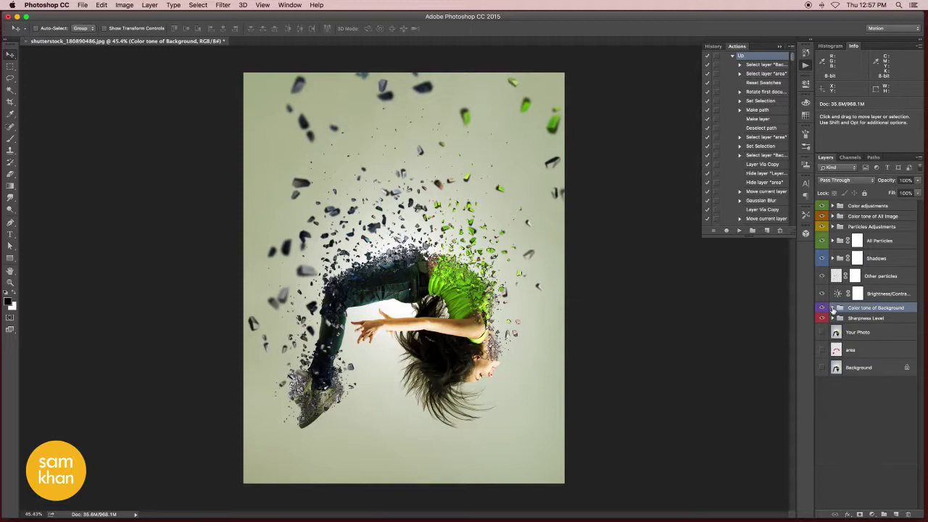
left_click(888, 208)
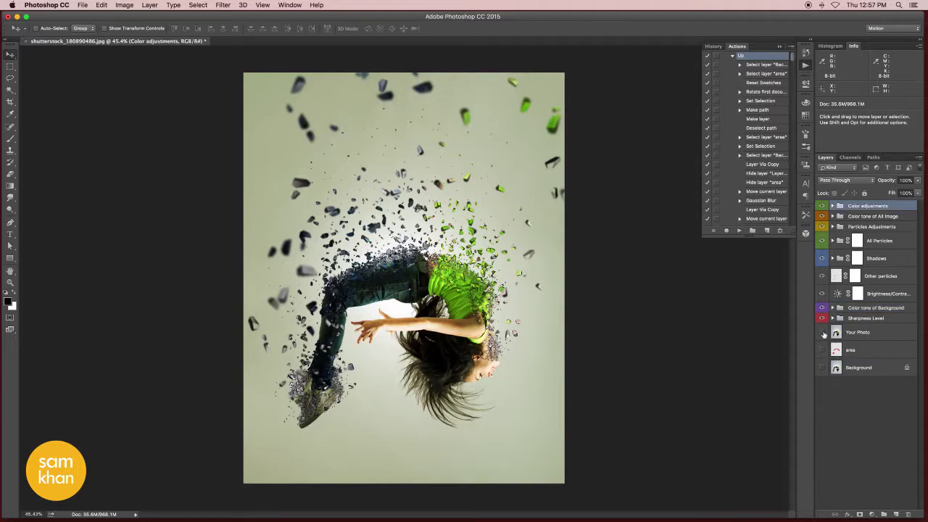
Delete the Your Photo, area and Background layers.
left_click(855, 337)
left_click(878, 353)
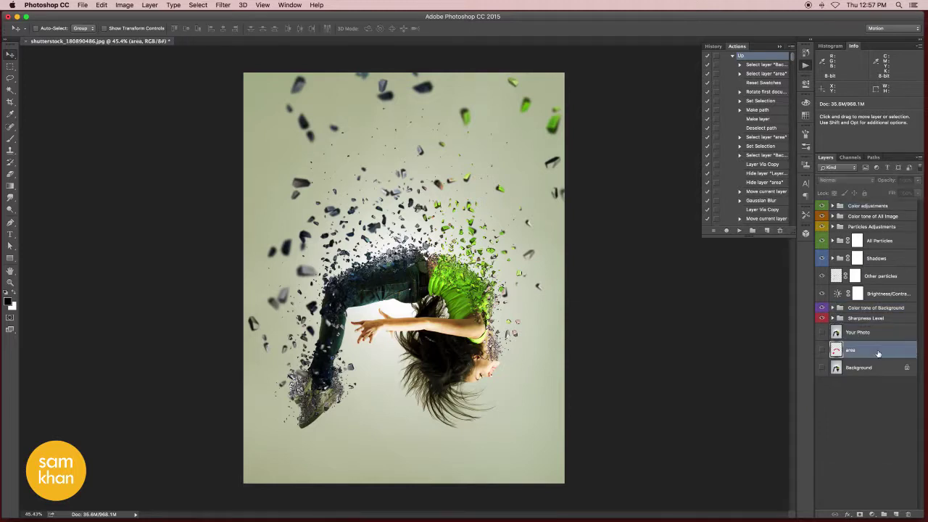
left_click(868, 334)
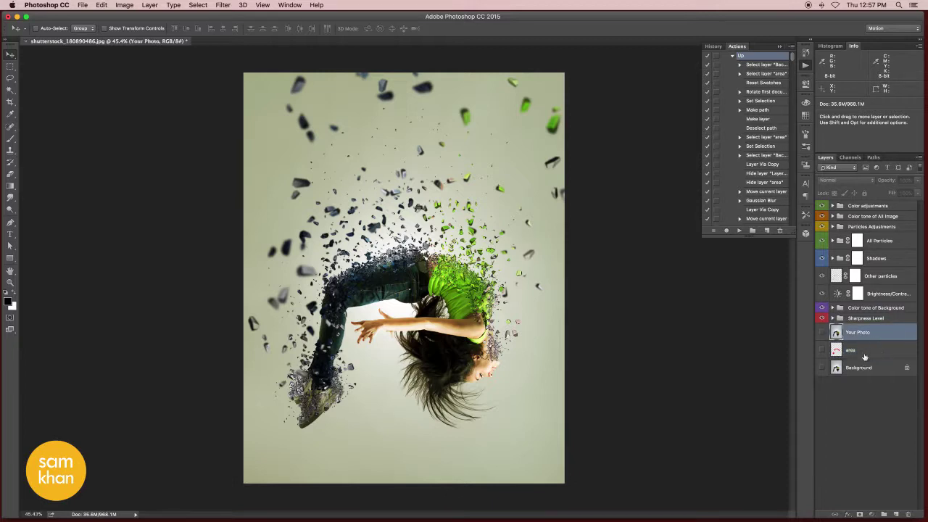
left_click(864, 357, "shift")
left_click(866, 368, "shift")
left_click(909, 512)
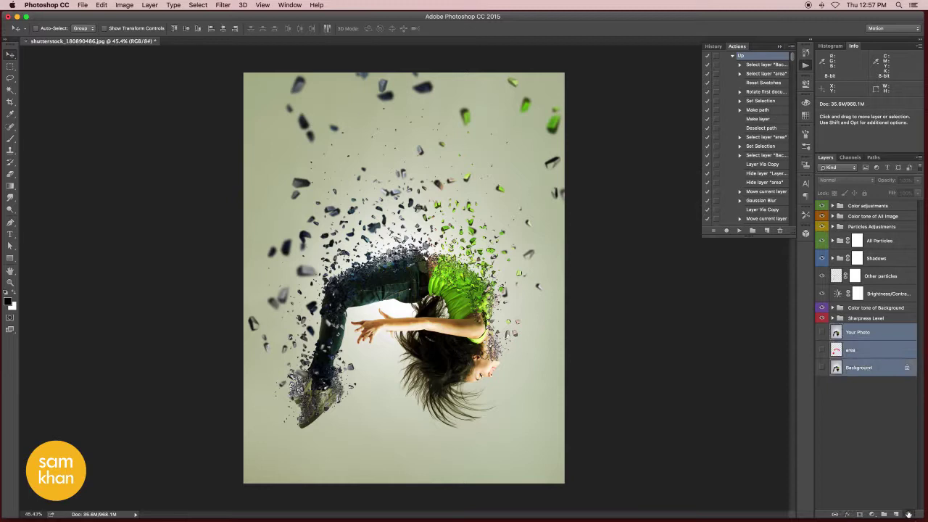
Group all remaining layers into a new group named IMAGE.
left_click(861, 208, "shift")
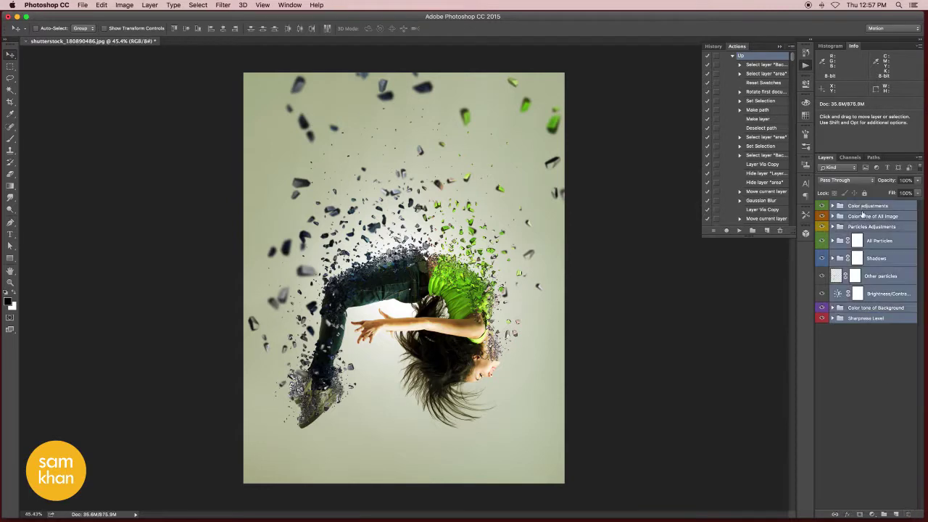
key("super+g")
double_click(855, 206)
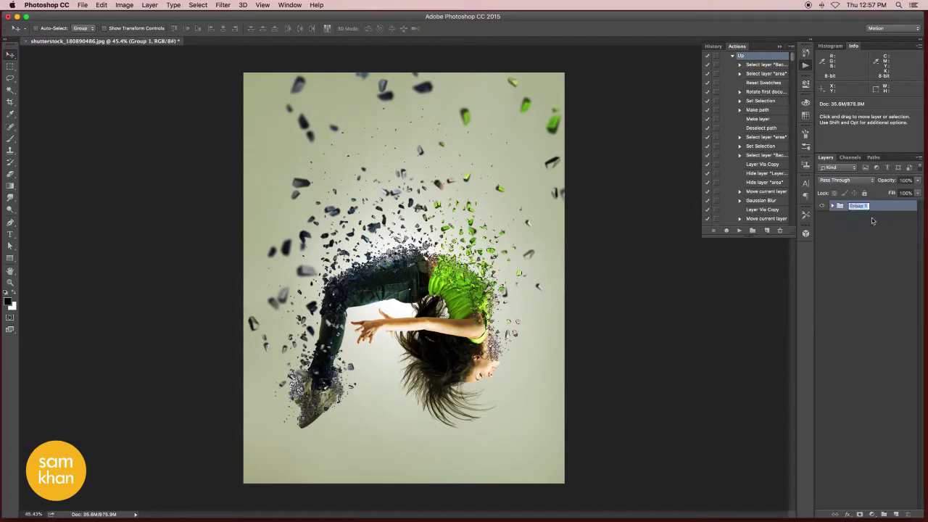
type("IMAGE")
key("Return")
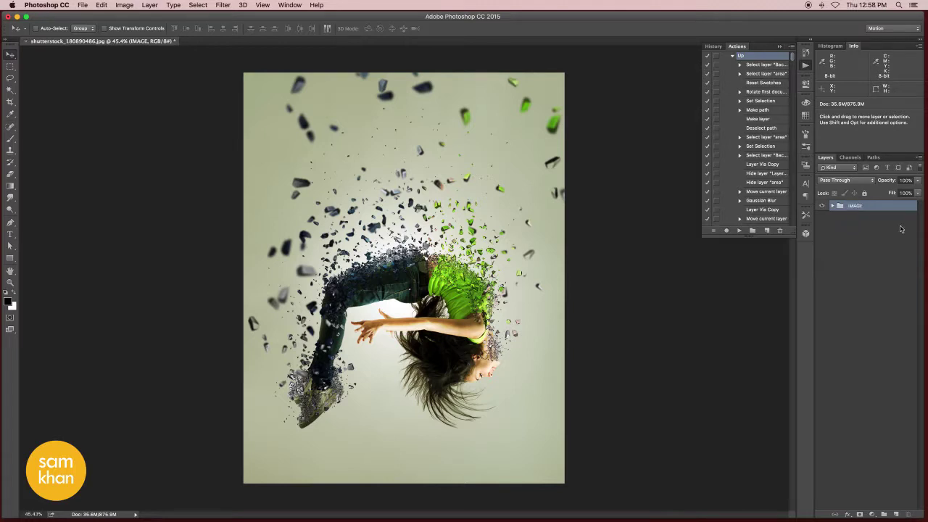
Duplicate the IMAGE group and merge the copy into a single IMAGE copy layer.
left_click_drag(899, 206, 897, 512)
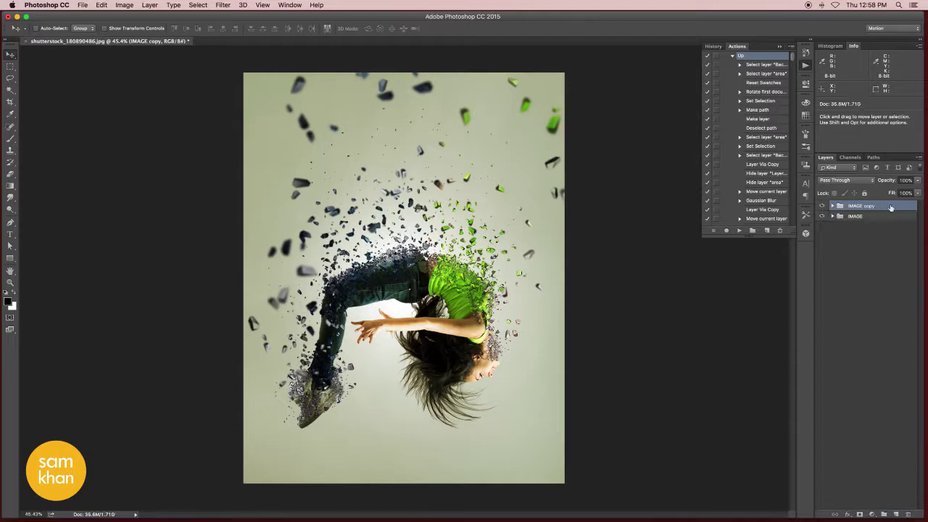
left_click(913, 161)
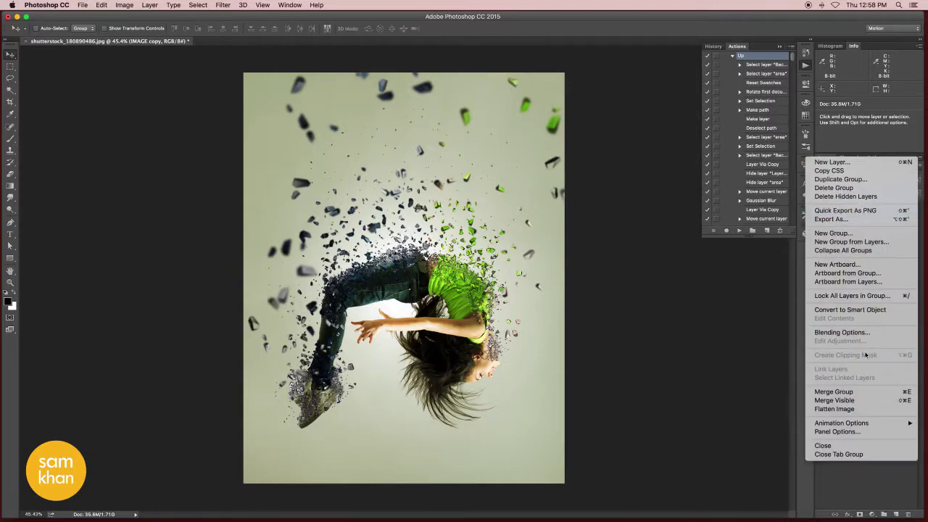
left_click(861, 393)
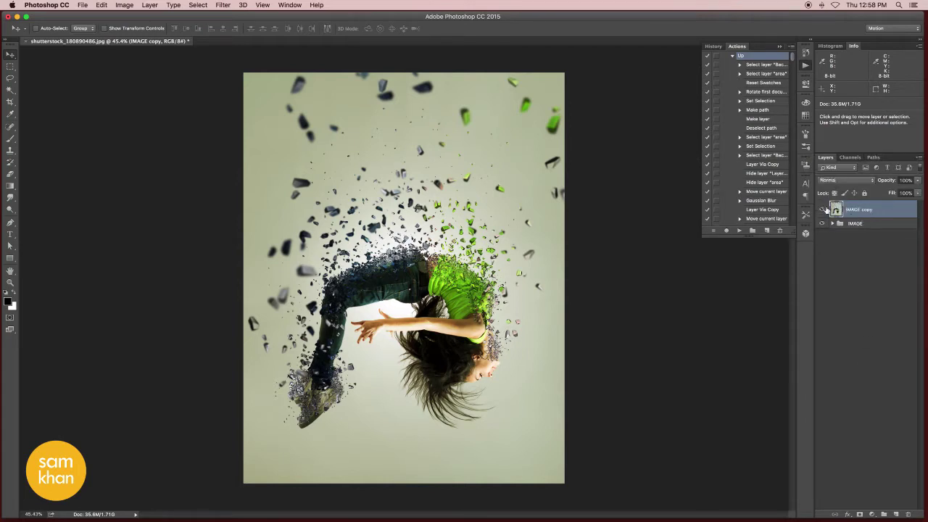
left_click(229, 6)
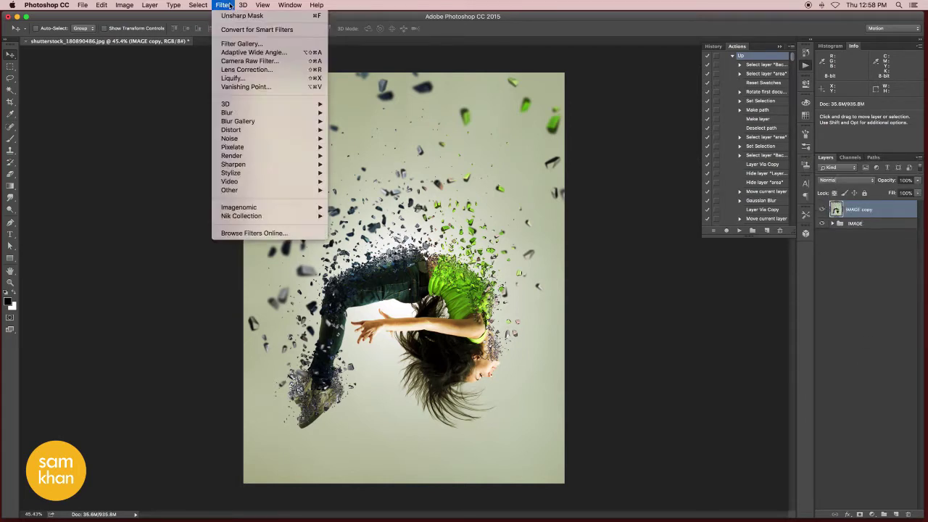
Grade IMAGE copy in Camera Raw: Clarity +17, Blacks +12, Temperature -8, Tint -13.
left_click(290, 64)
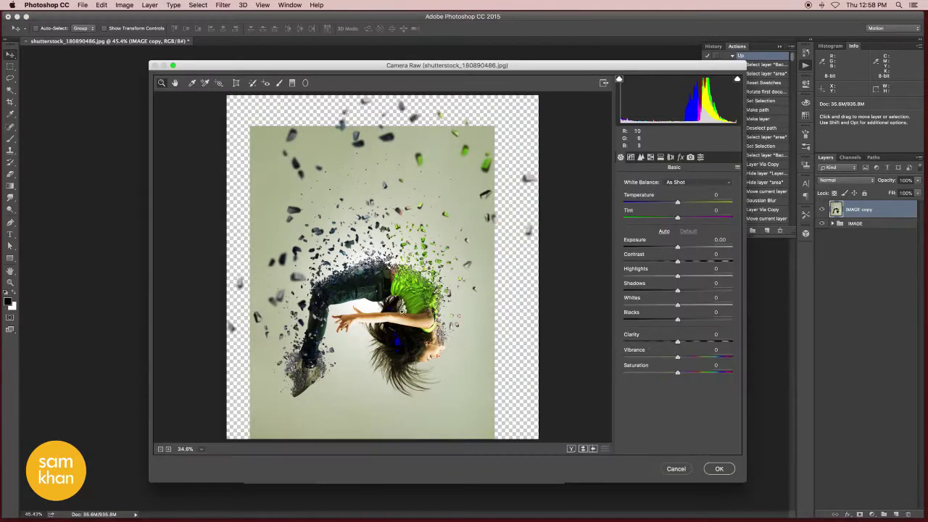
left_click(458, 316)
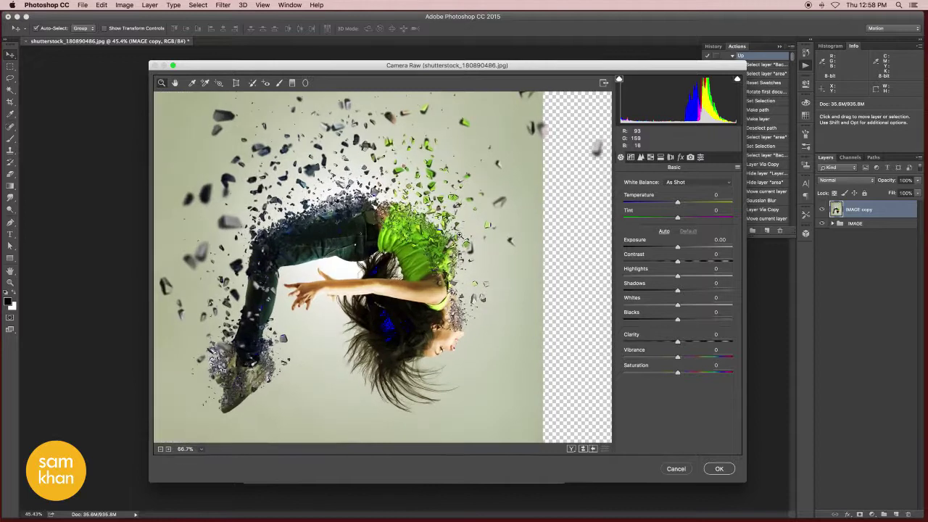
left_click(458, 234)
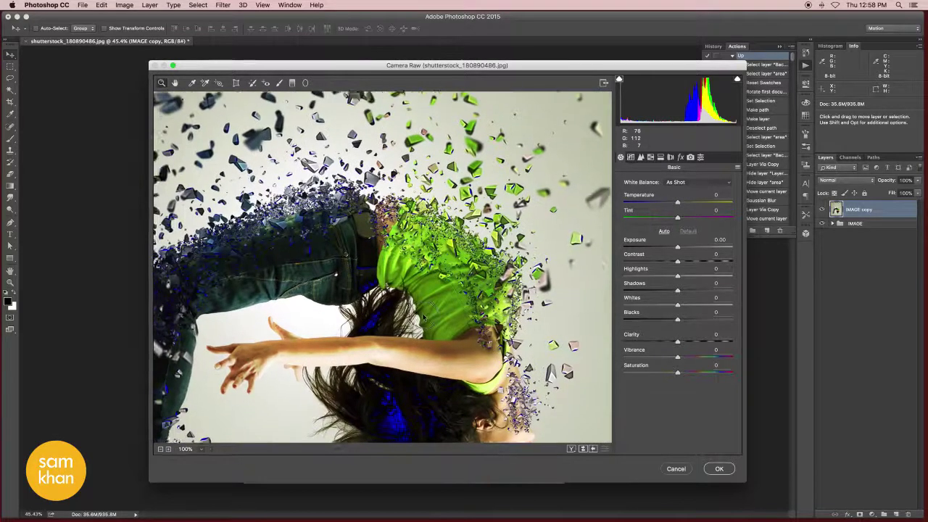
mouse_move(677, 341)
left_mouse_down()
mouse_move(698, 342)
mouse_move(686, 342)
left_mouse_up()
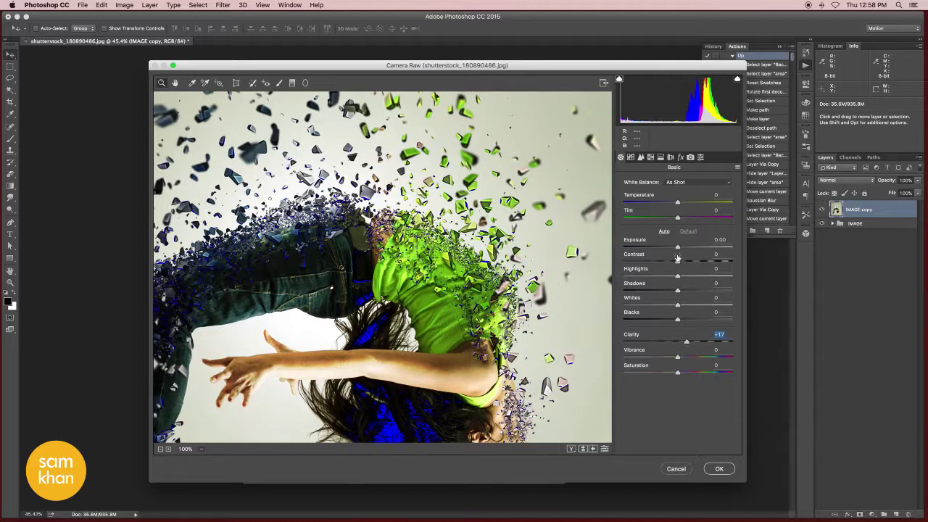
left_click(450, 255, "alt")
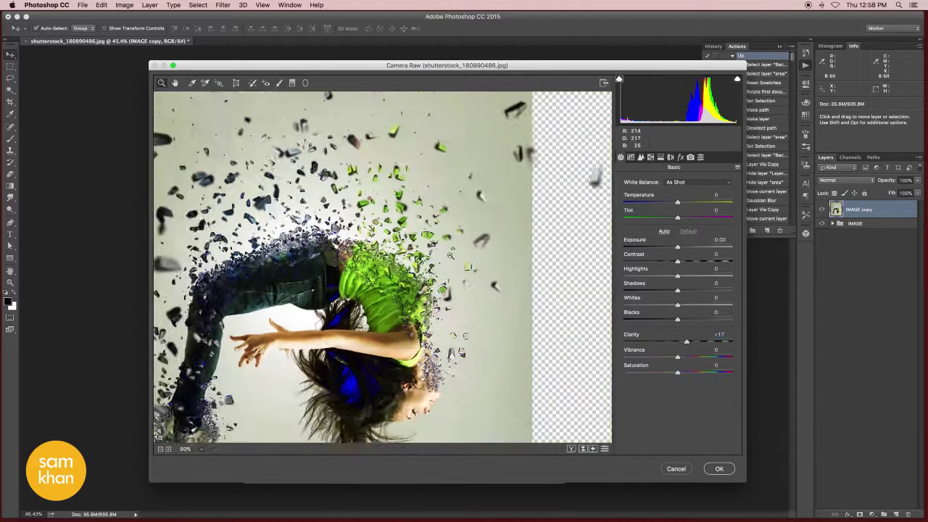
left_click(419, 246, "alt")
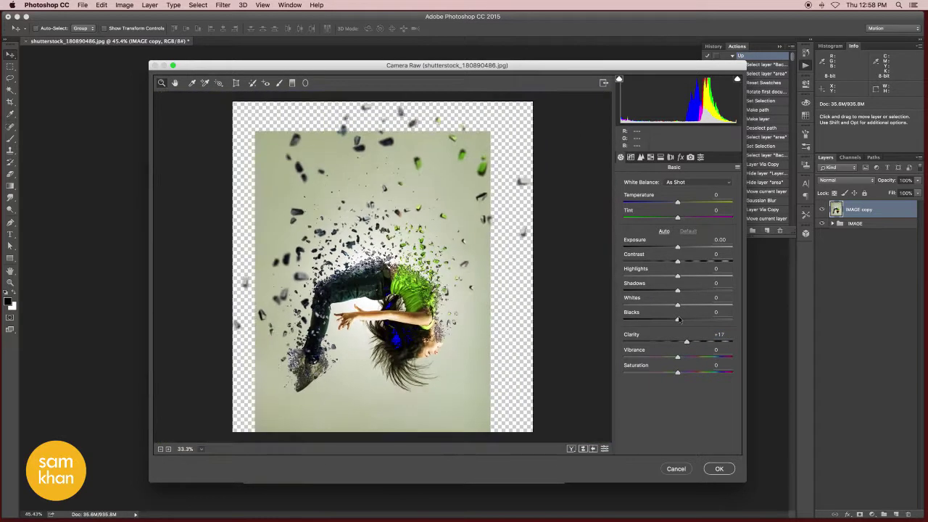
left_click_drag(677, 319, 685, 319)
mouse_move(677, 206)
left_mouse_down()
mouse_move(690, 209)
mouse_move(655, 209)
mouse_move(676, 209)
mouse_move(663, 220)
left_mouse_up()
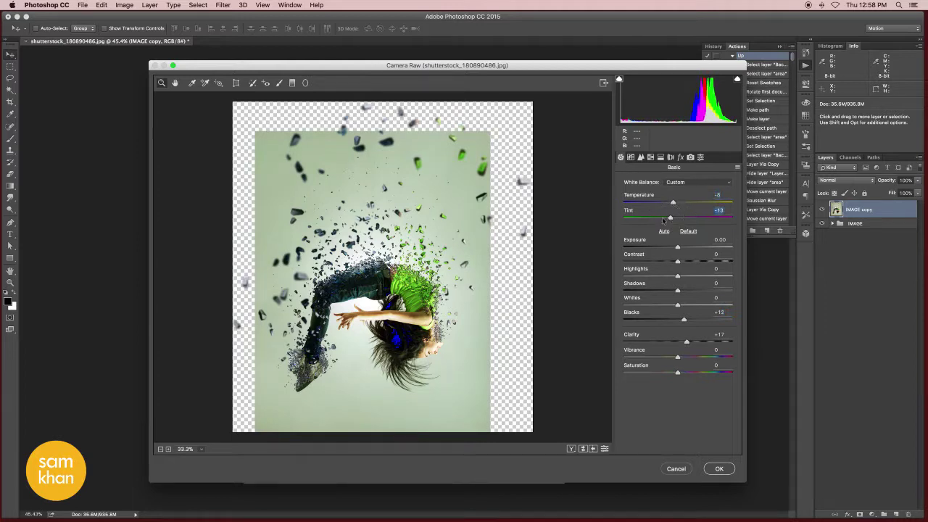
left_click(719, 469)
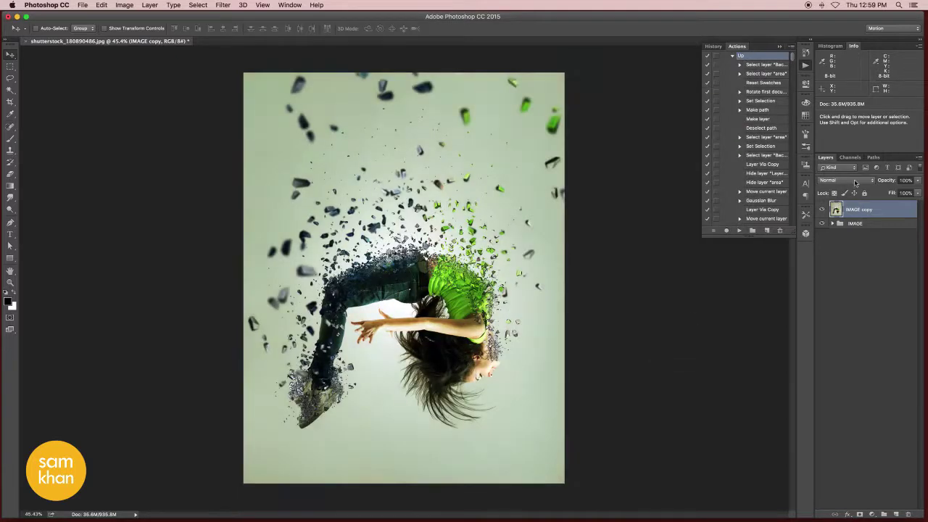
Toggle IMAGE copy to compare the grade, then hide the Actions and side panels.
left_click(822, 210)
left_click(822, 210)
left_click(806, 64)
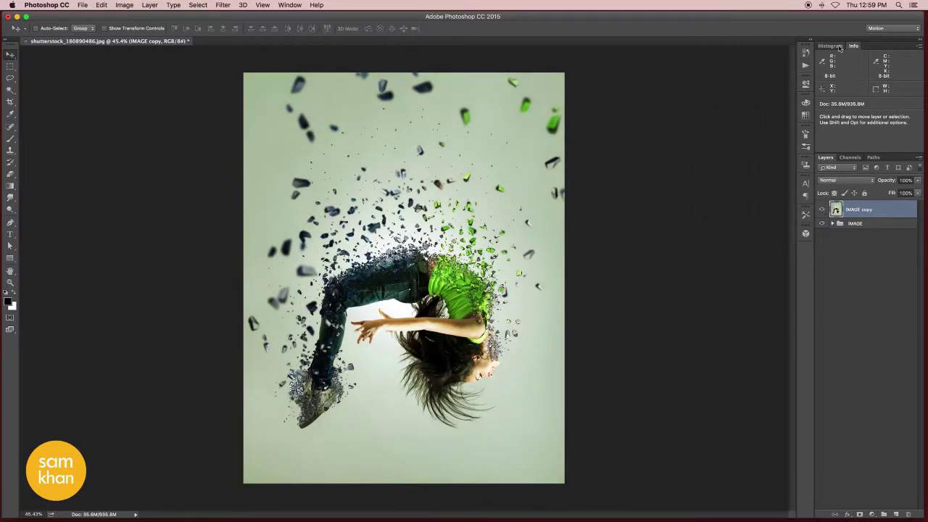
left_click(918, 41)
Zoom in on the dancer's arm, face, leg and shoe, then fit the image on screen.
scroll(812, 117, "up", 1)
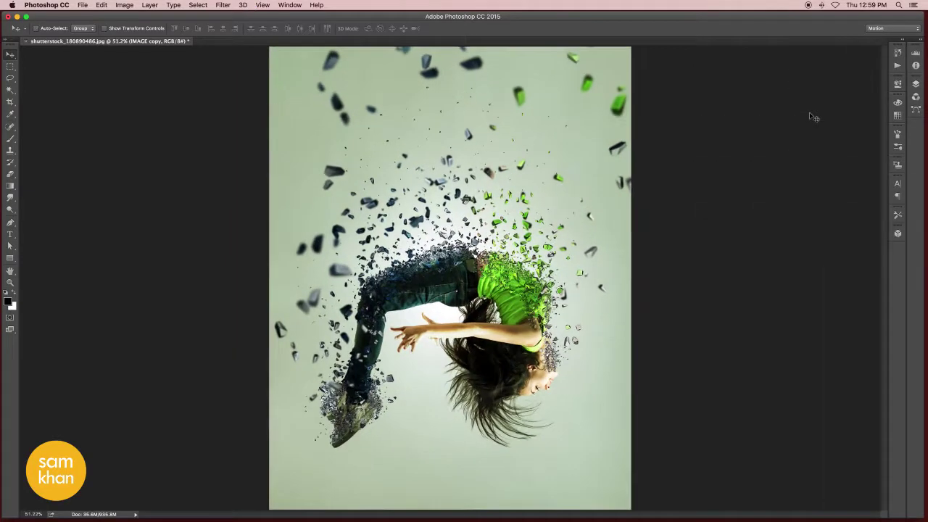
scroll(631, 321, "up", 5)
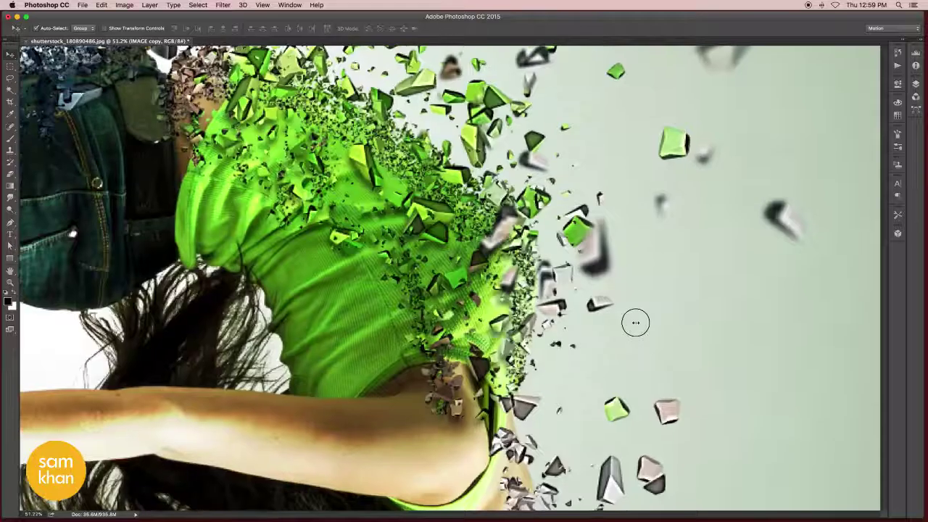
scroll(631, 322, "up", 2)
scroll(627, 321, "up", 2)
left_click_drag(508, 406, 478, 333)
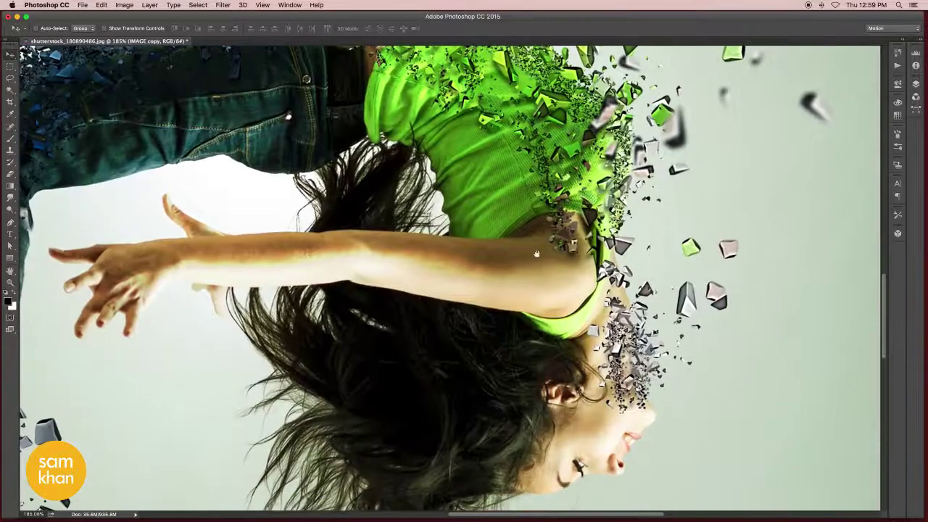
left_click_drag(472, 247, 811, 316)
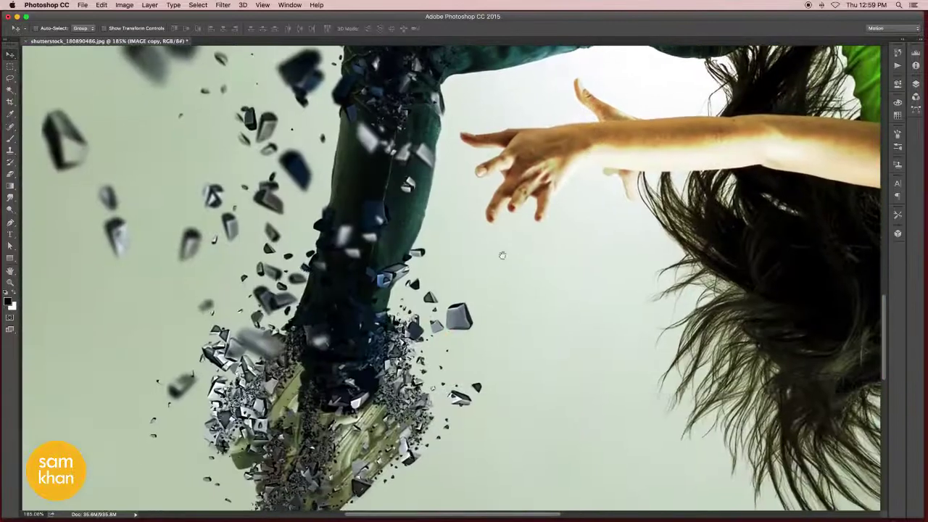
scroll(558, 178, "down", 5)
scroll(480, 385, "up", 5)
scroll(481, 384, "up", 3)
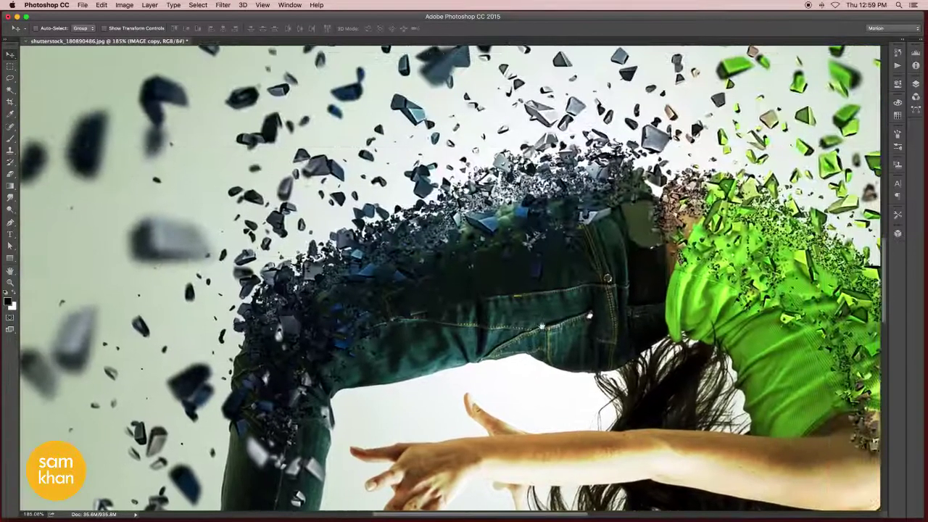
scroll(480, 384, "up", 3)
scroll(591, 290, "up", 3)
scroll(591, 290, "up", 2)
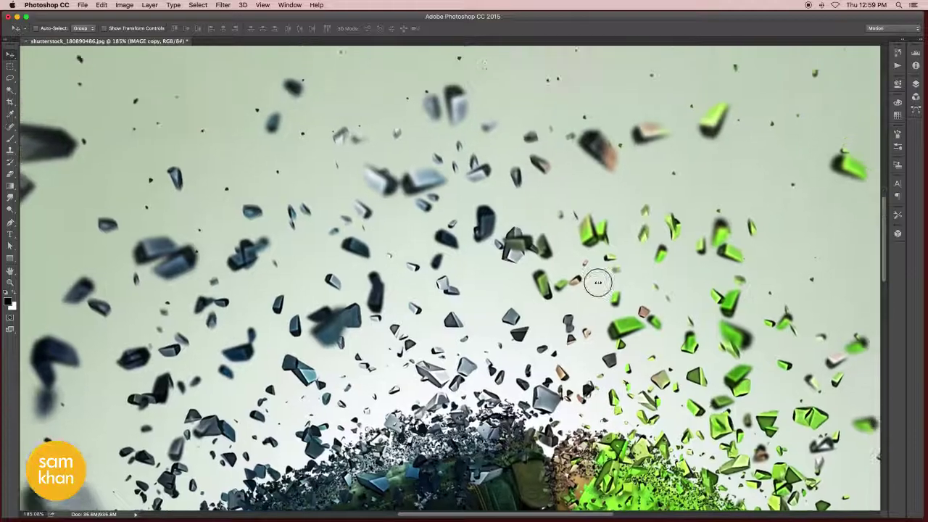
scroll(588, 304, "up", 3)
key("super+0")
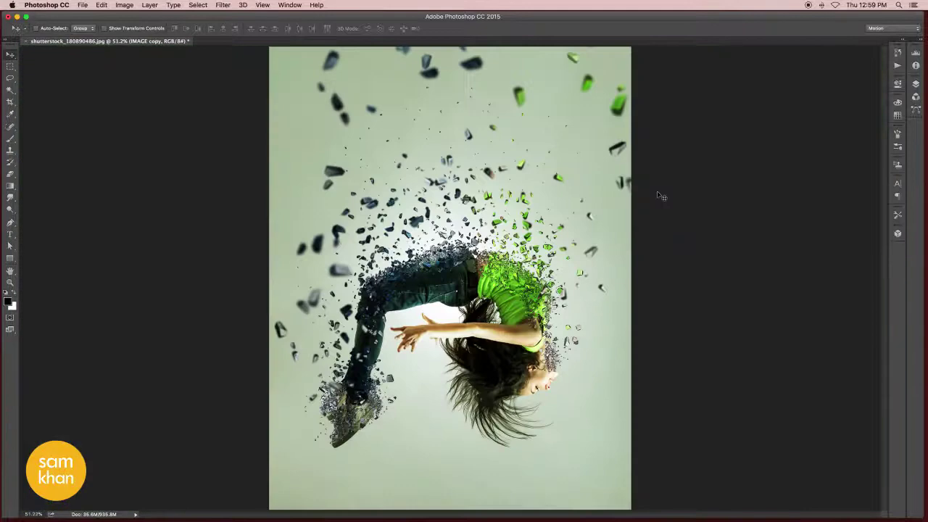